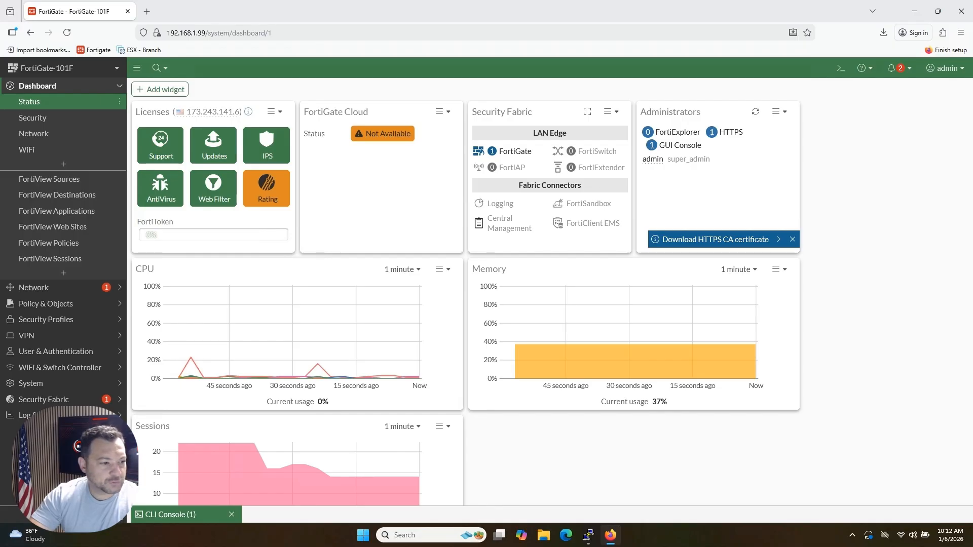
Step: Open the DNS settings in the firewall's network configuration
double_click(14, 291)
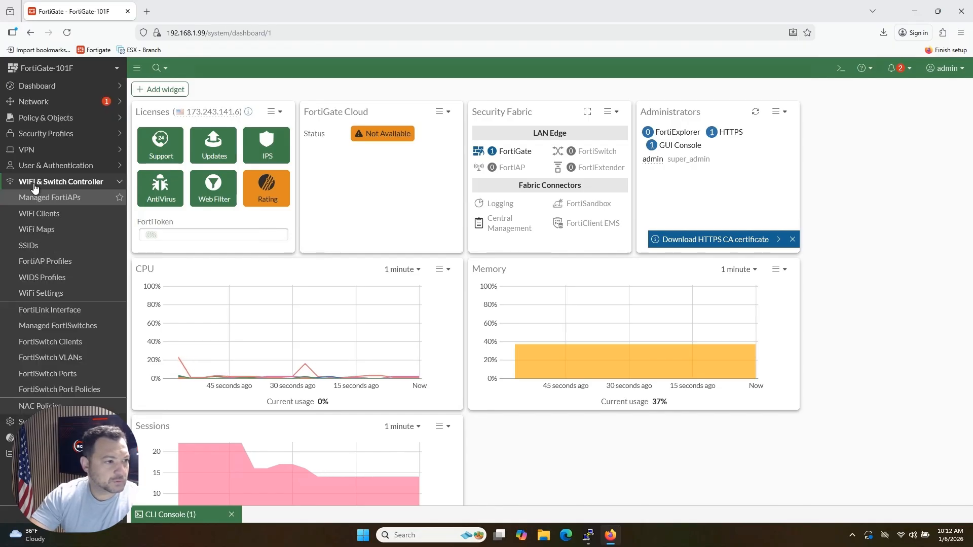
click(34, 105)
click(71, 133)
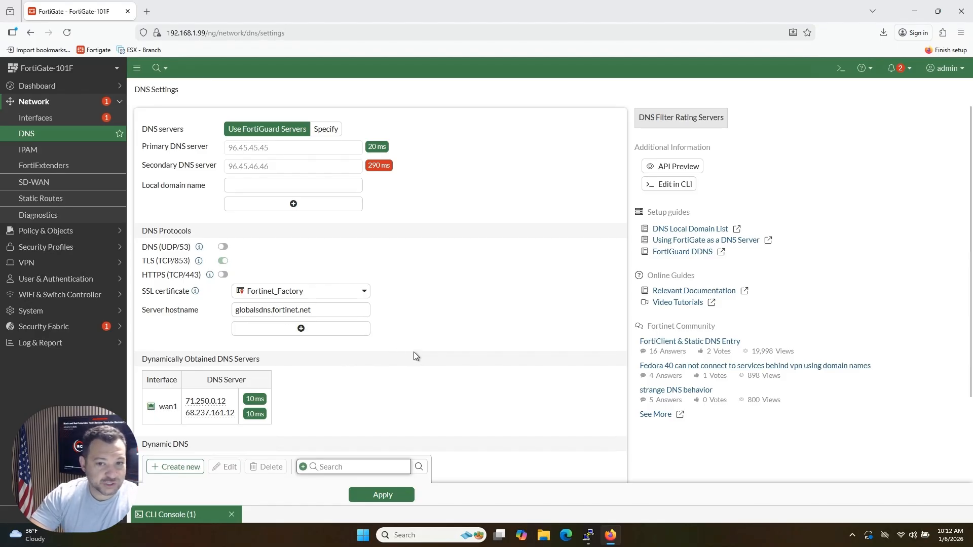
Step: Try manually specified DNS servers with TLS (TCP/853) off and DNS (UDP/53) on, and return to the FortiGuard servers
click(325, 130)
drag(317, 148, 165, 150)
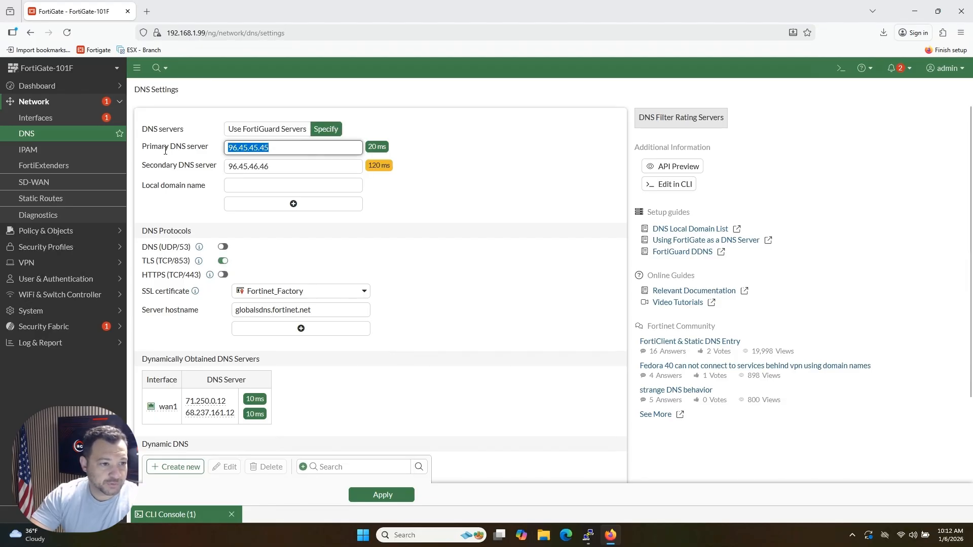
drag(277, 166, 173, 170)
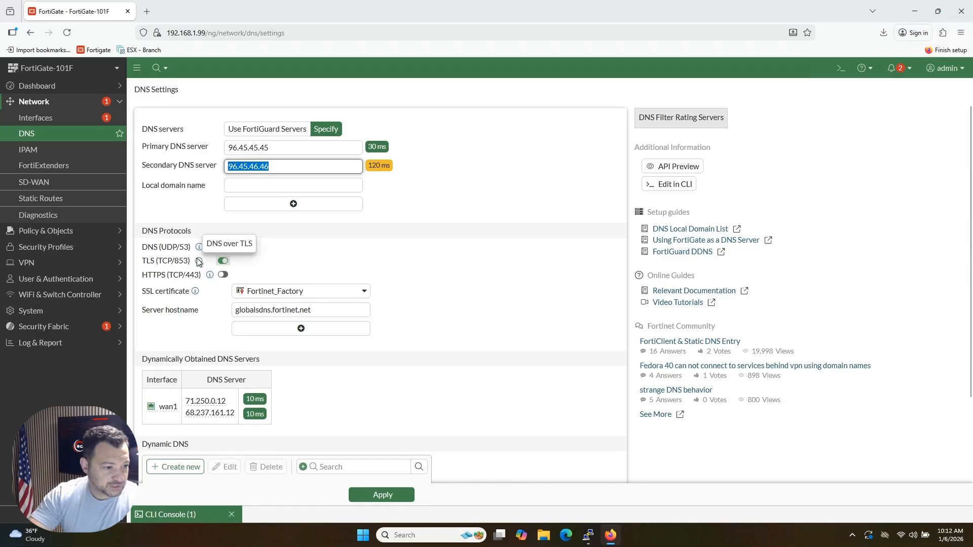
click(223, 261)
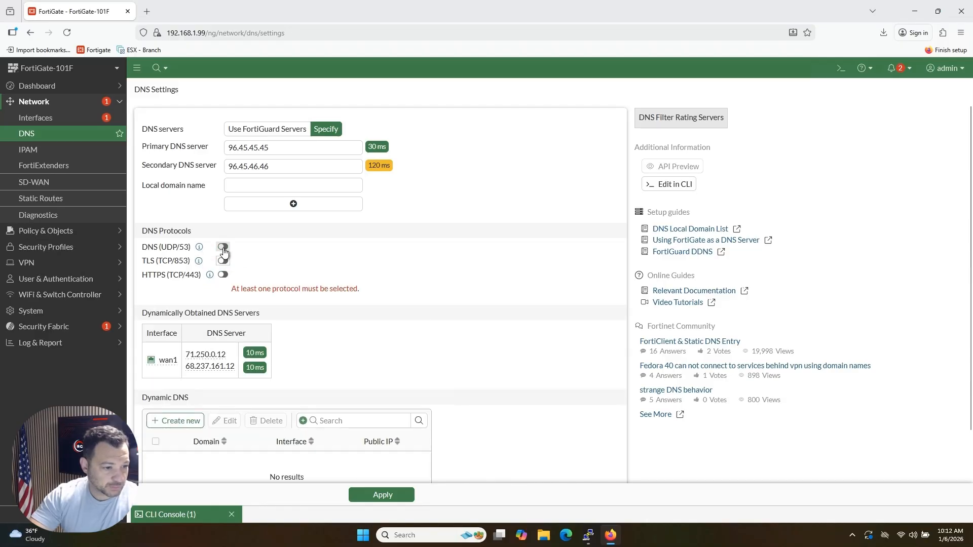
click(223, 247)
scroll(429, 350, down, 1)
scroll(430, 353, up, 1)
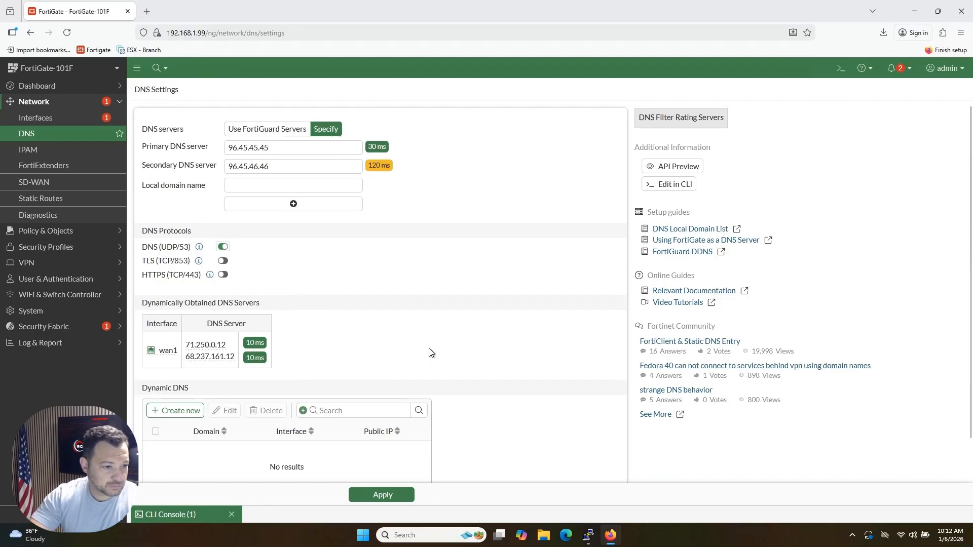
click(249, 131)
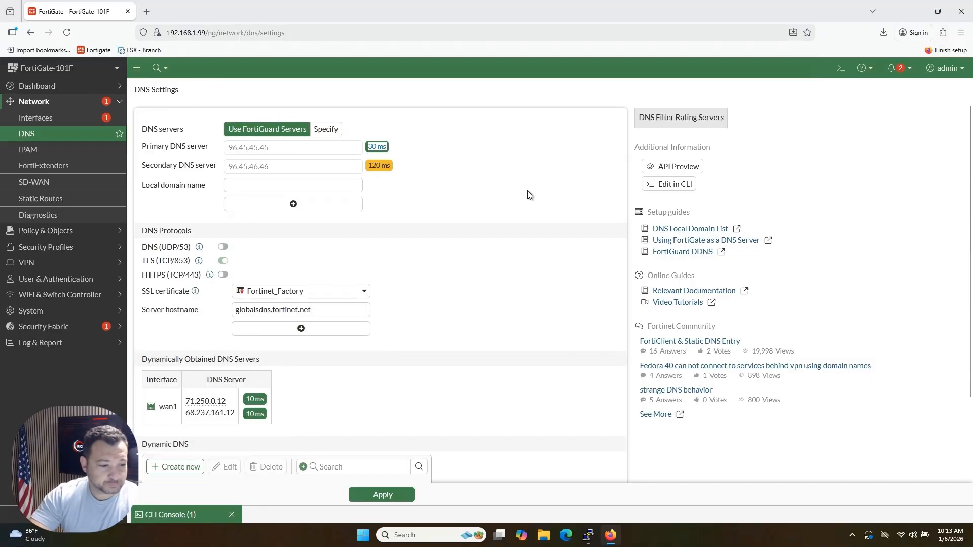
Step: Open the Local Traffic log and replace its filter with Destination Port = 853
click(69, 348)
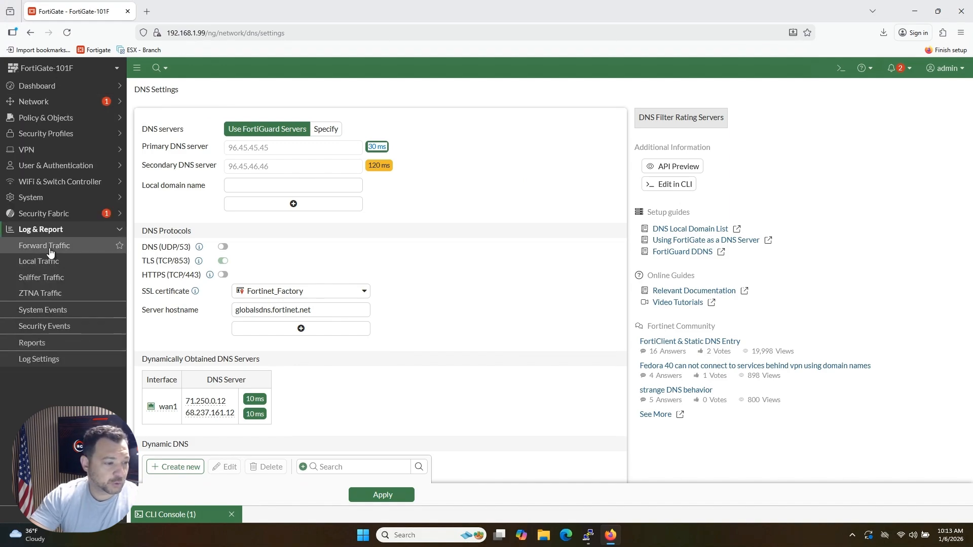
click(49, 262)
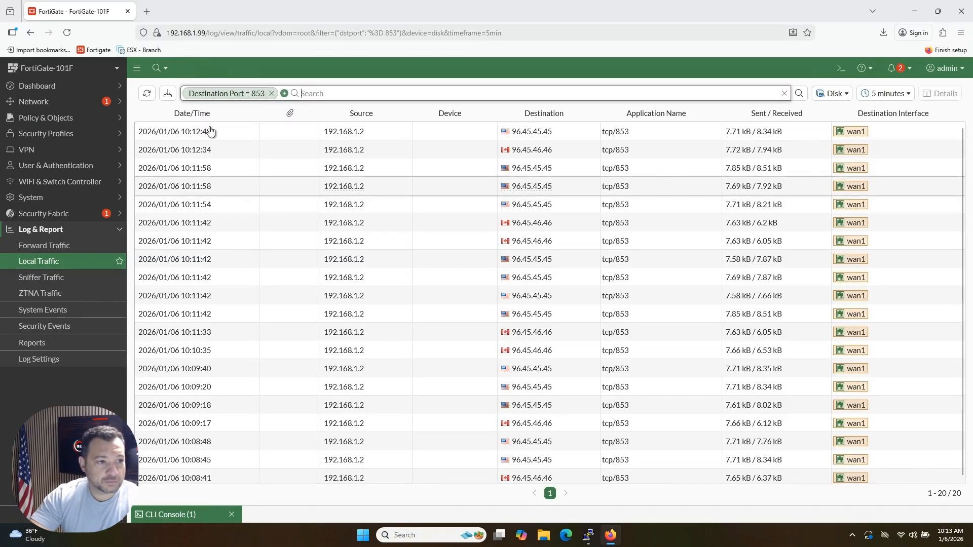
click(271, 93)
click(189, 93)
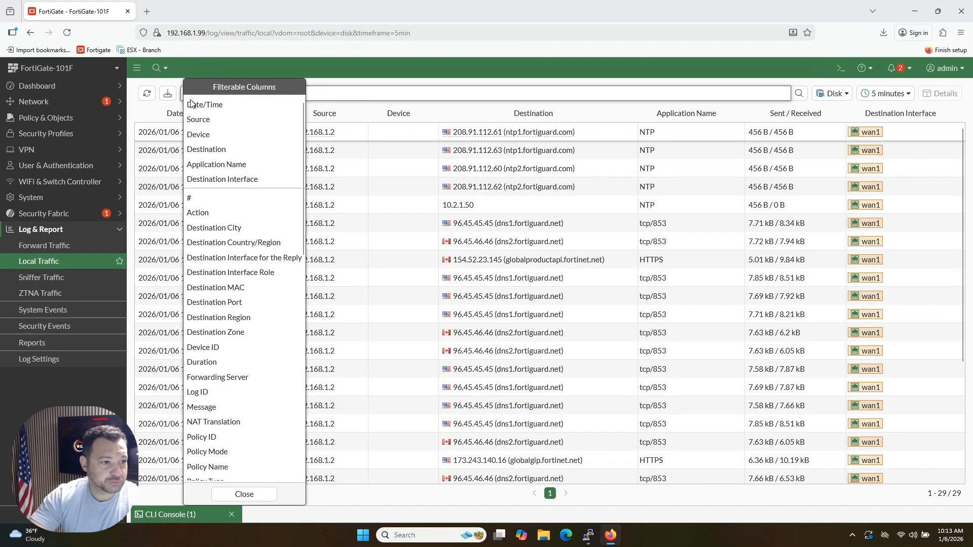
click(246, 302)
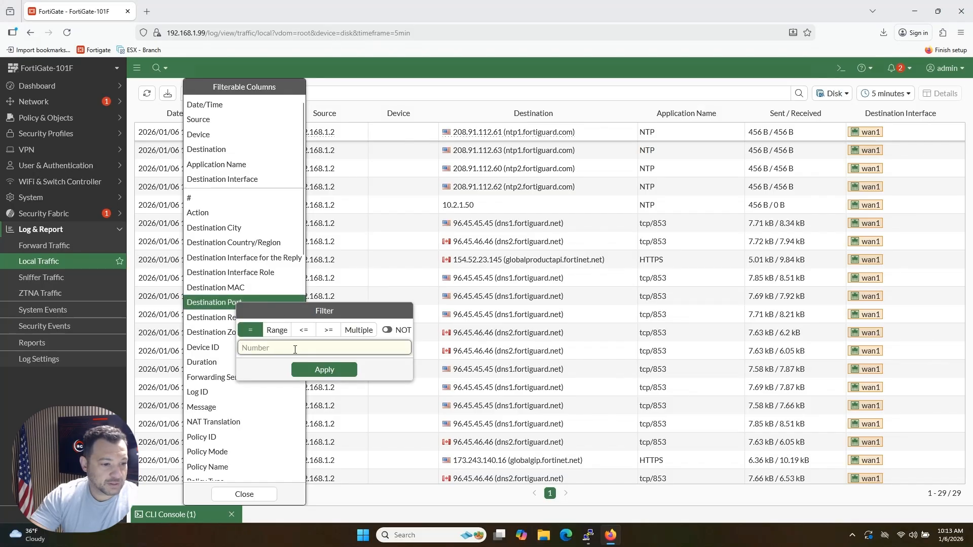
text(85)
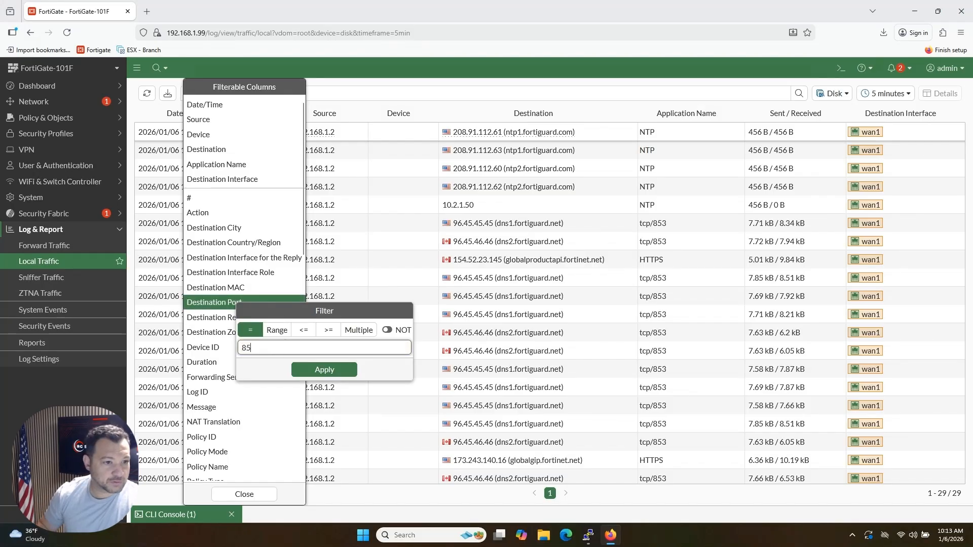
text(3)
key(Return)
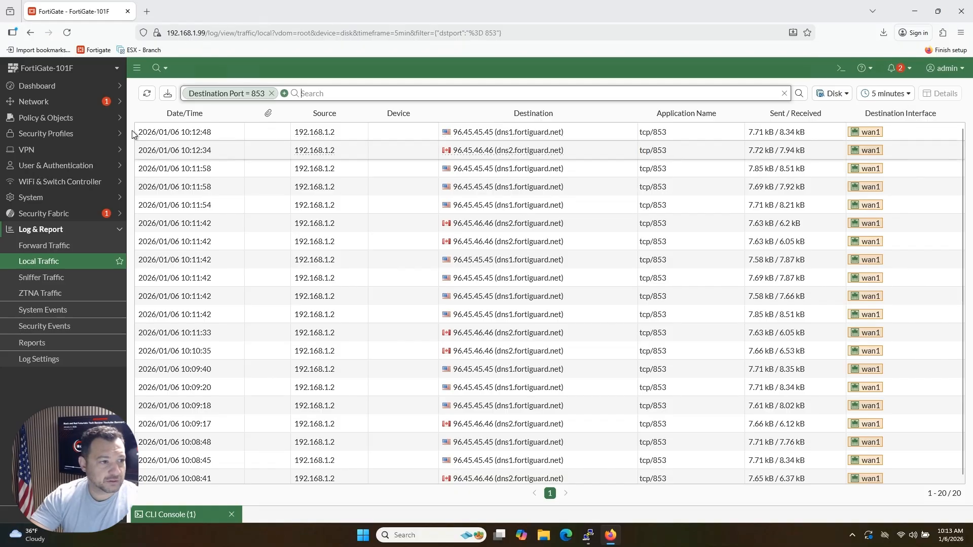
click(140, 114)
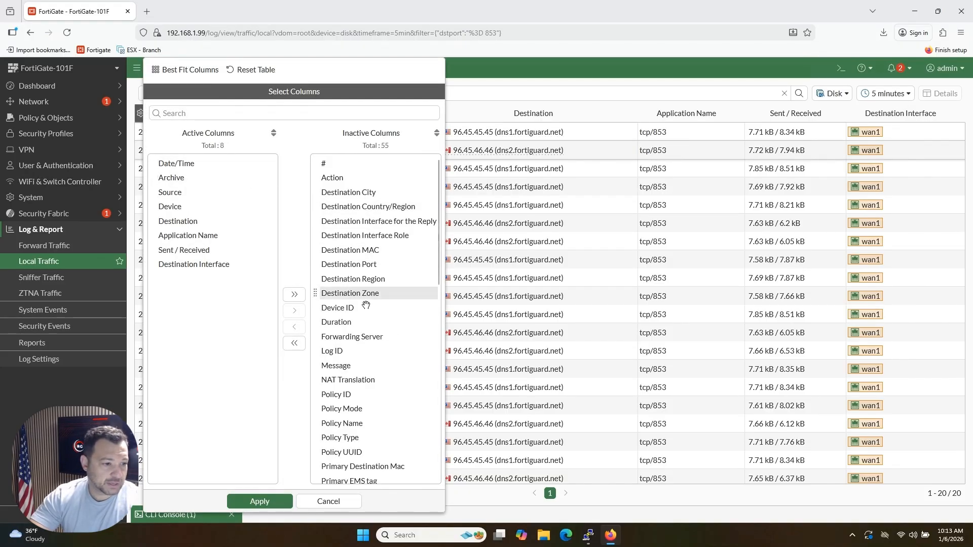
click(194, 264)
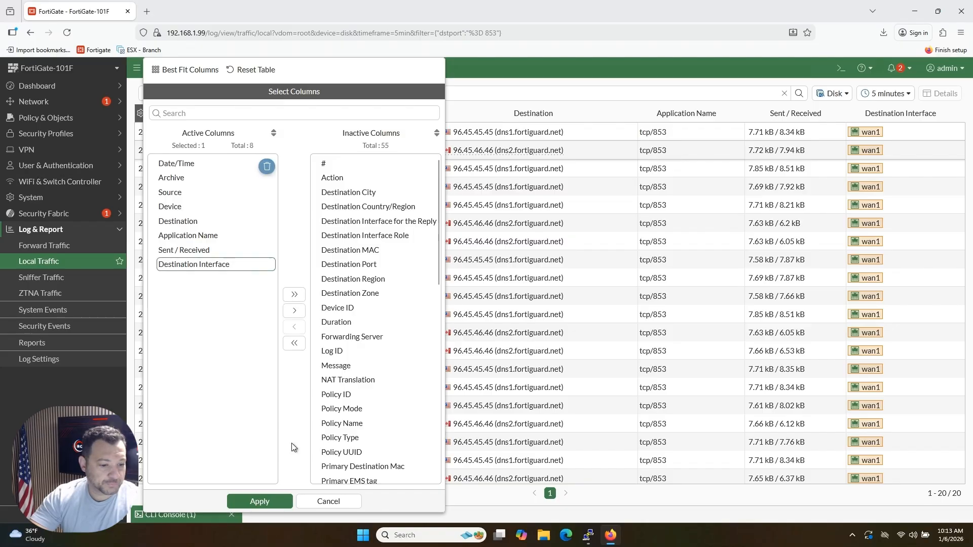
click(311, 503)
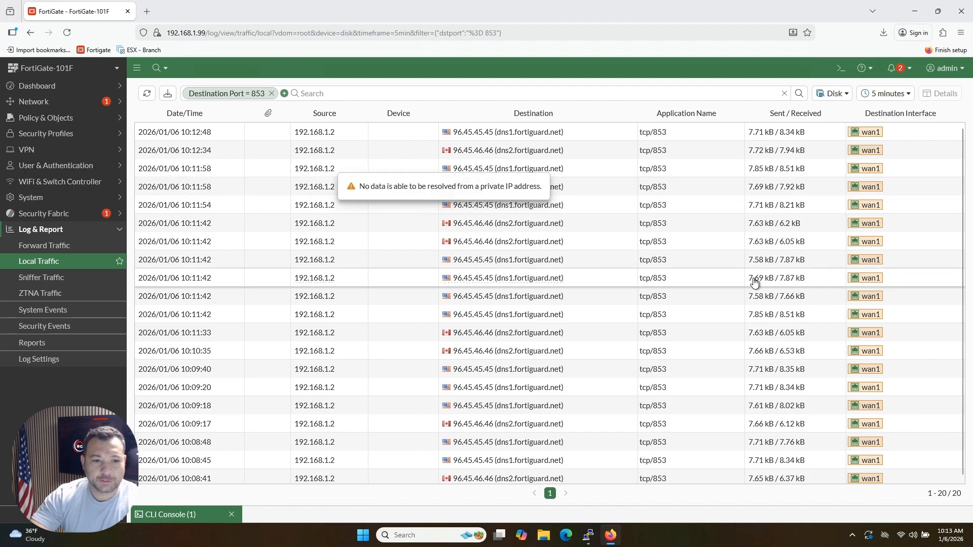
Step: Open a new CLI console and enter the DNS configuration context with "conf sys dns"
click(840, 68)
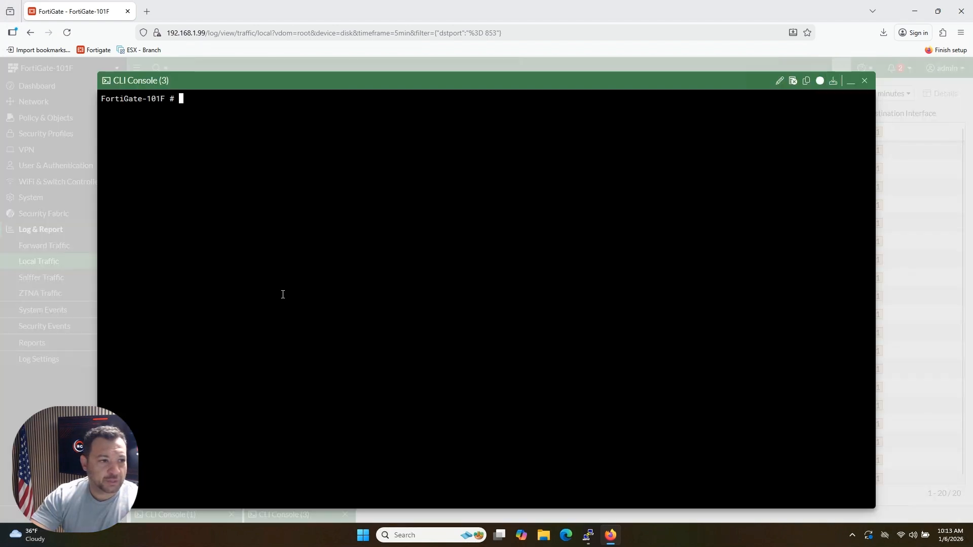
text(conf)
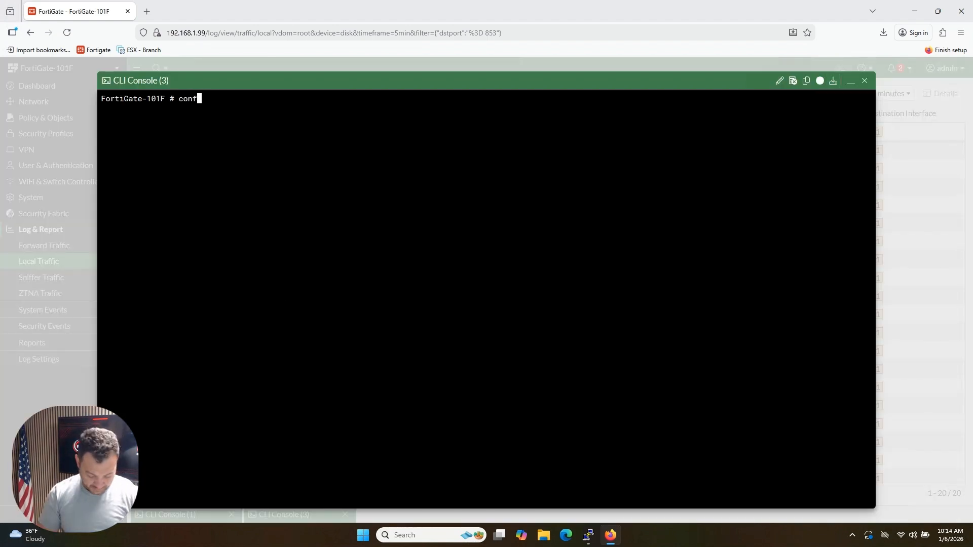
text( sys dns)
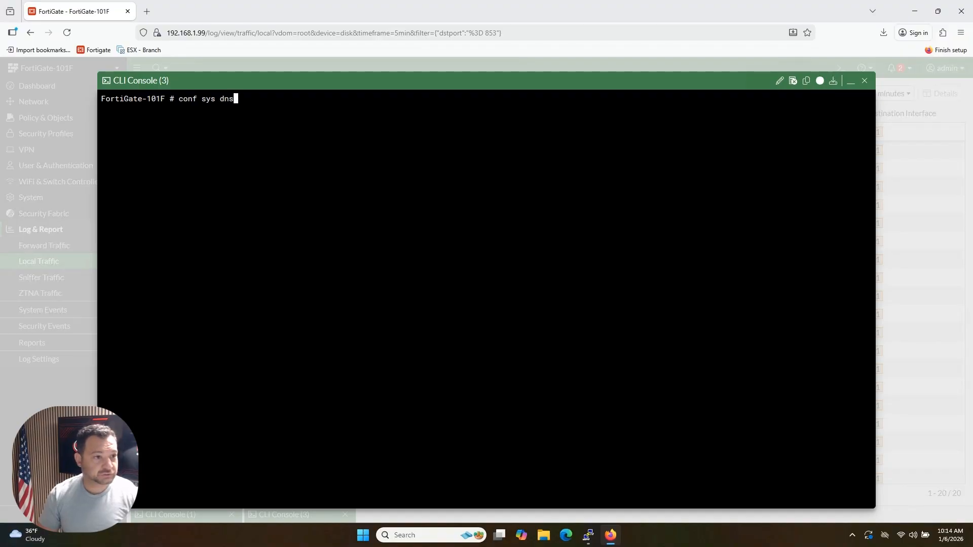
key(Return)
key(Return)
key(Return)
Step: Compose the command "set interface-select-method port1" in the DNS context and close the console without running it
text(set in)
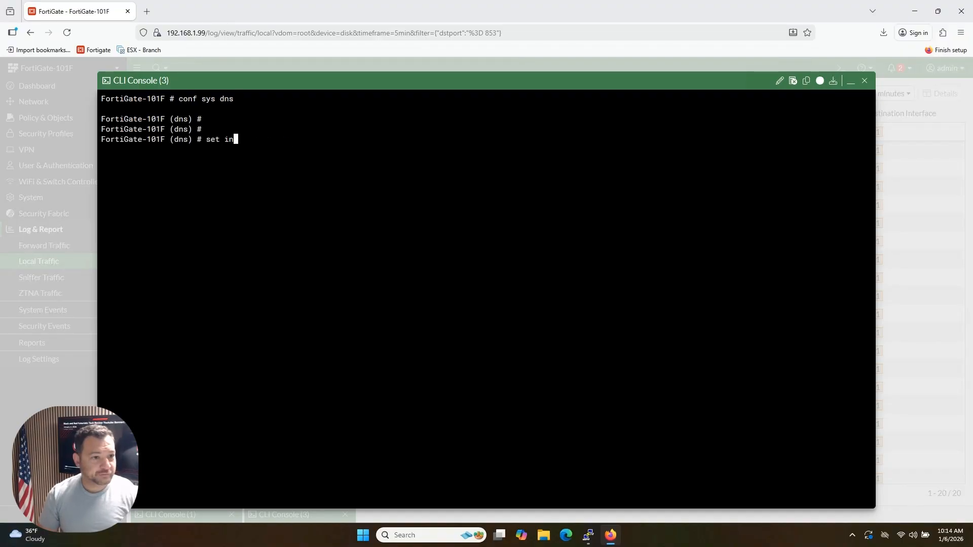
key(Tab)
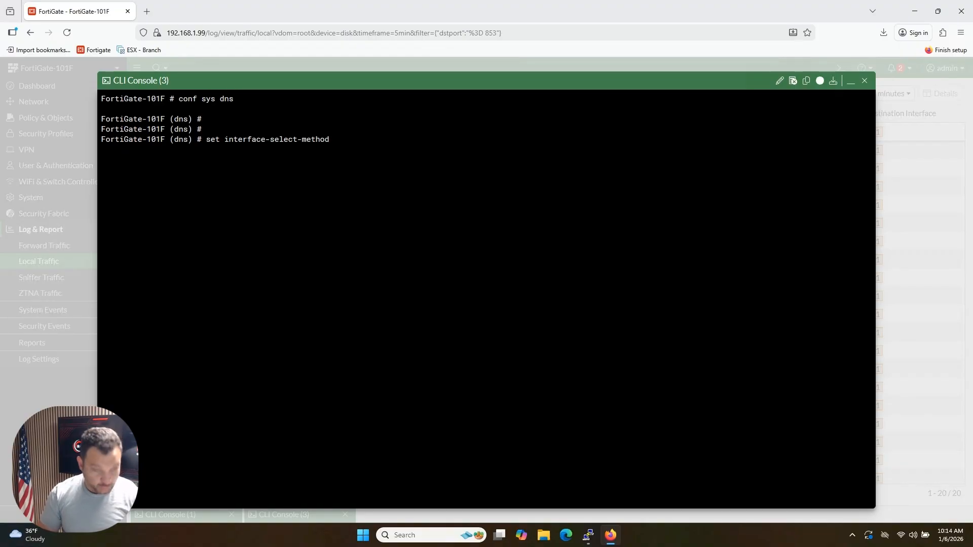
text(s)
key(Tab)
key(BackSpace)
key(BackSpace)
key(BackSpace)
key(BackSpace)
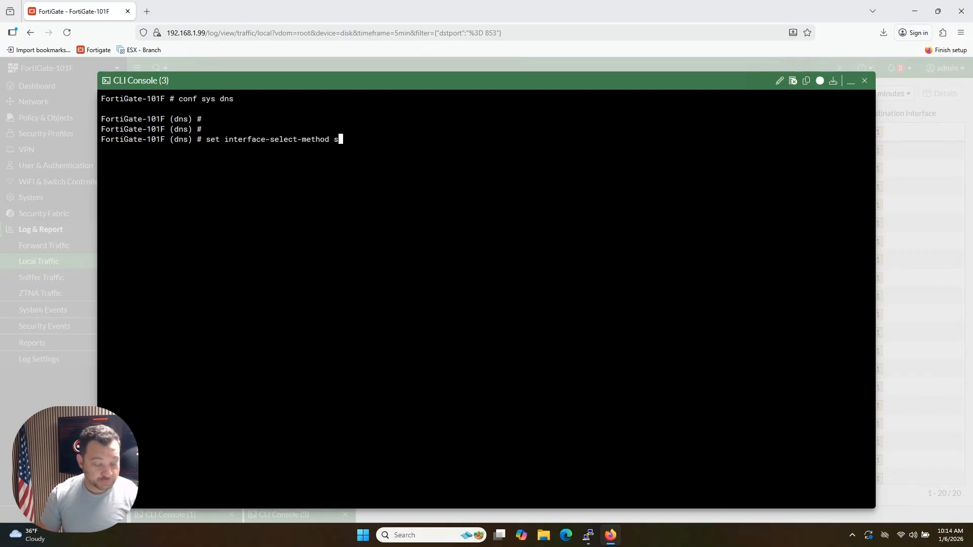
text(por)
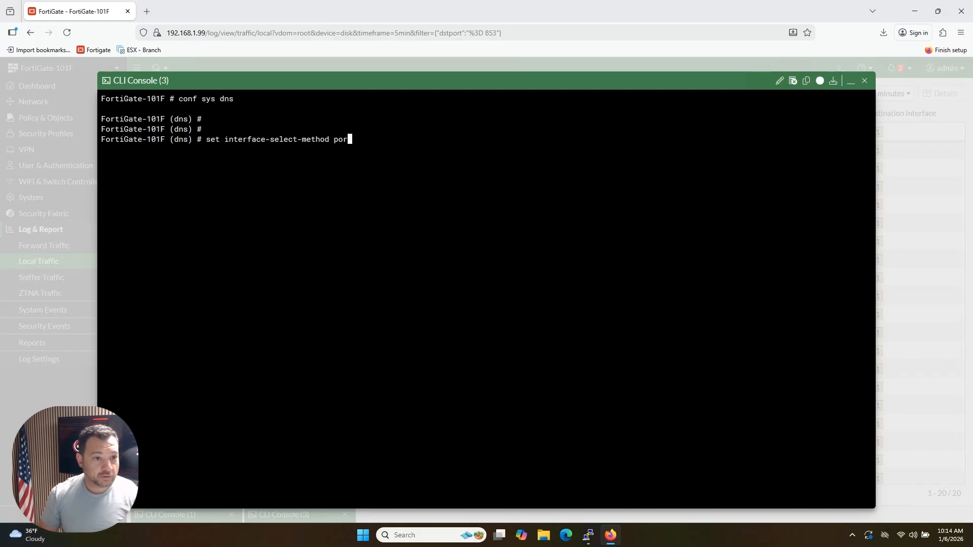
text(t1)
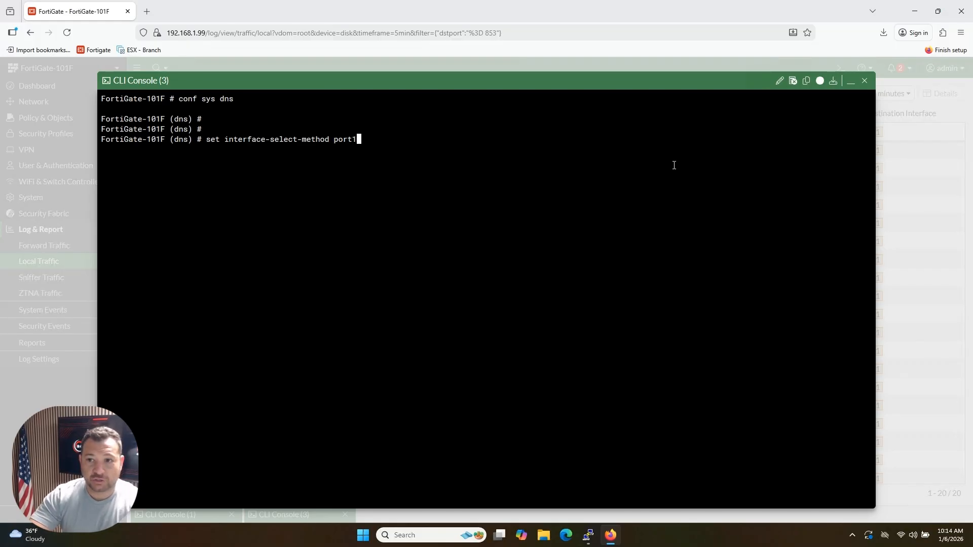
click(862, 81)
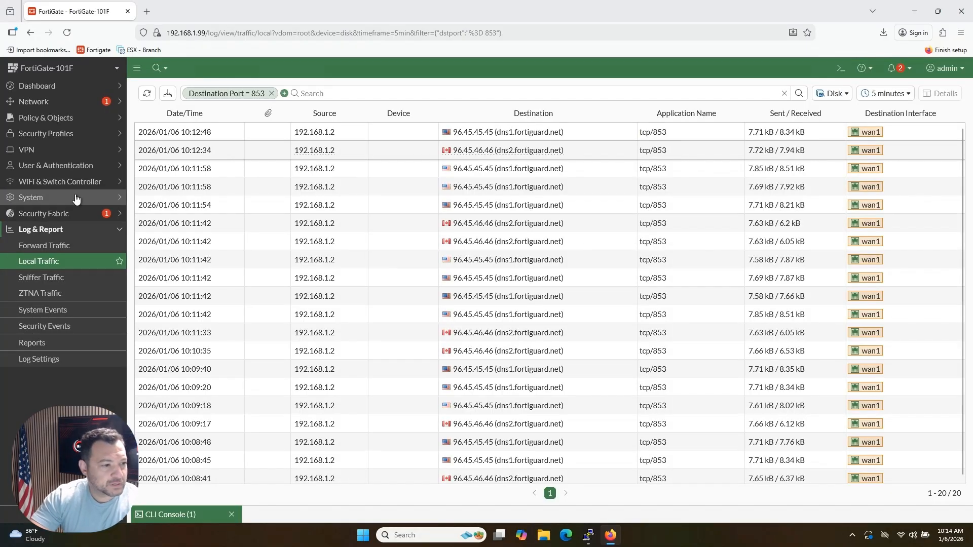
Step: Set the NTP server to FortiGuard in the System Settings and apply the change
click(77, 198)
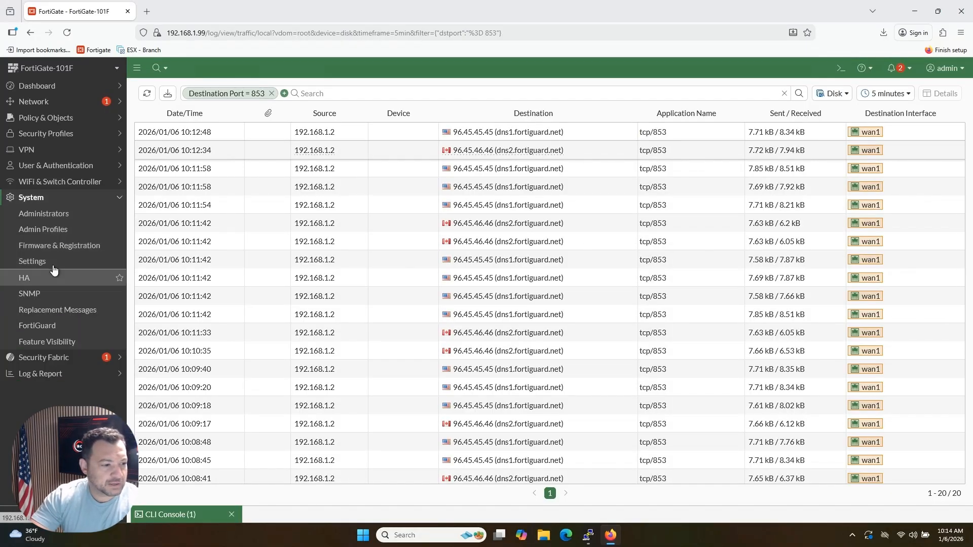
click(53, 263)
scroll(437, 328, down, 2)
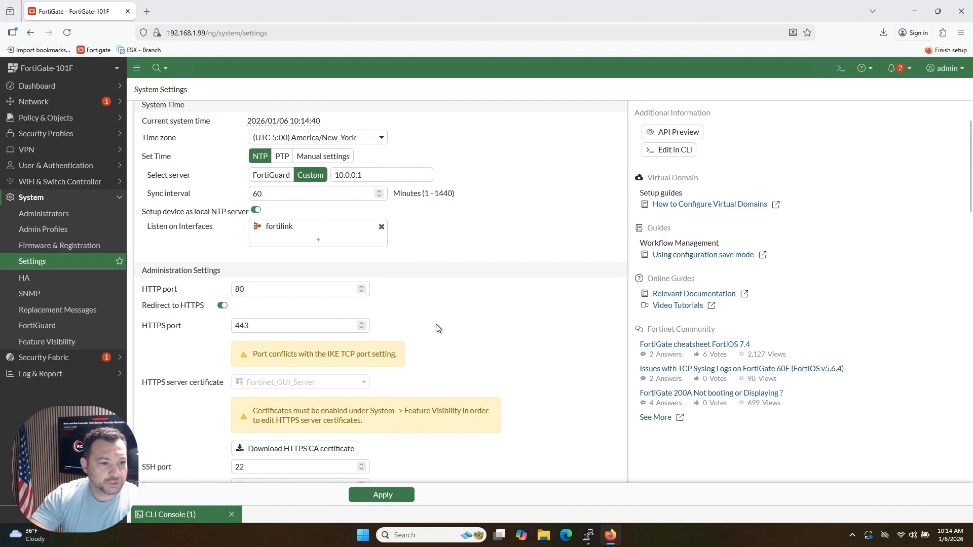
click(291, 177)
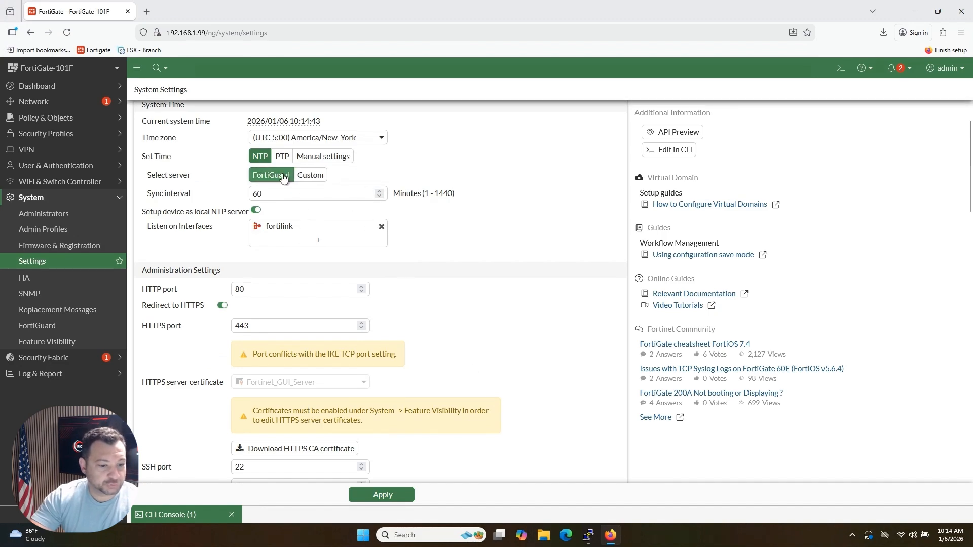
click(359, 494)
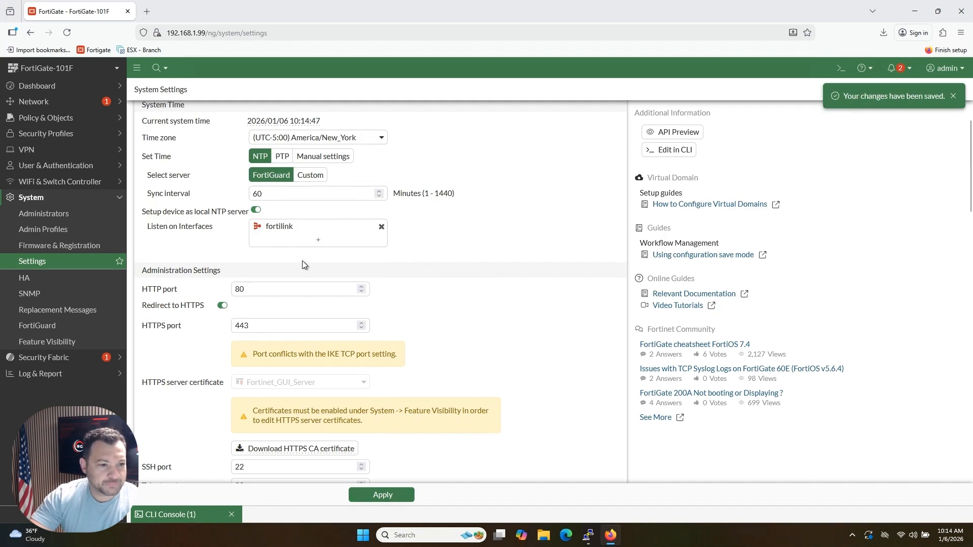
Step: Try the Custom NTP server option and highlight its server address without applying it
click(315, 177)
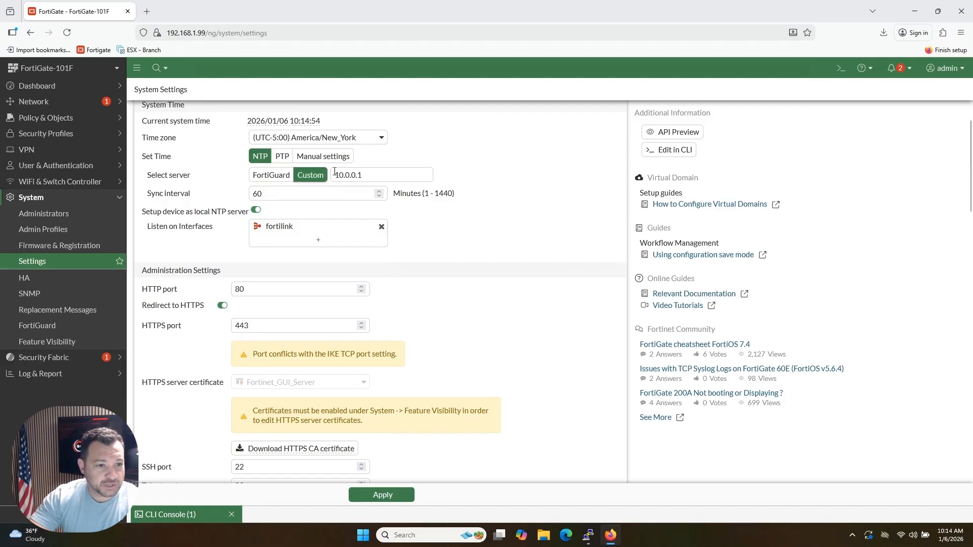
double_click(363, 175)
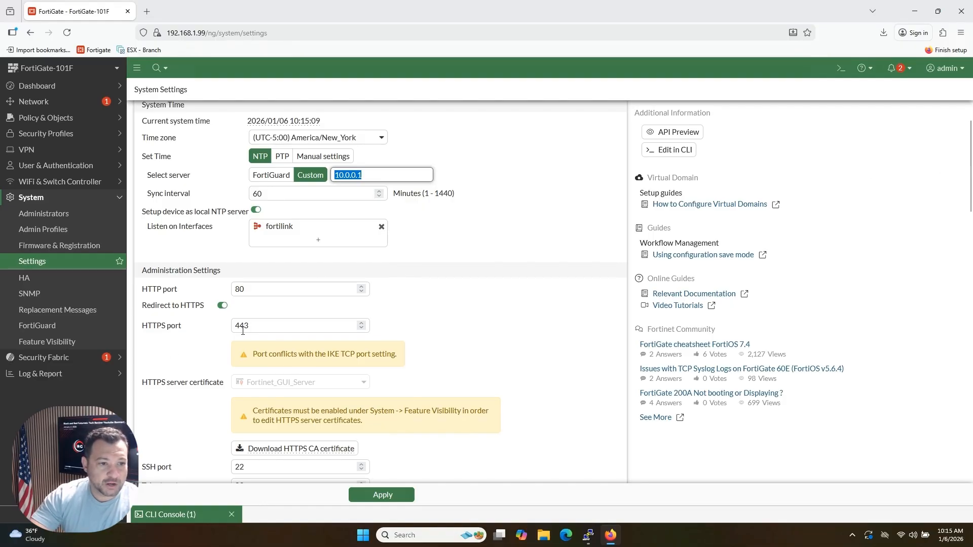
Step: Return to the Local Traffic log and change the Destination Port filter to 123
click(40, 376)
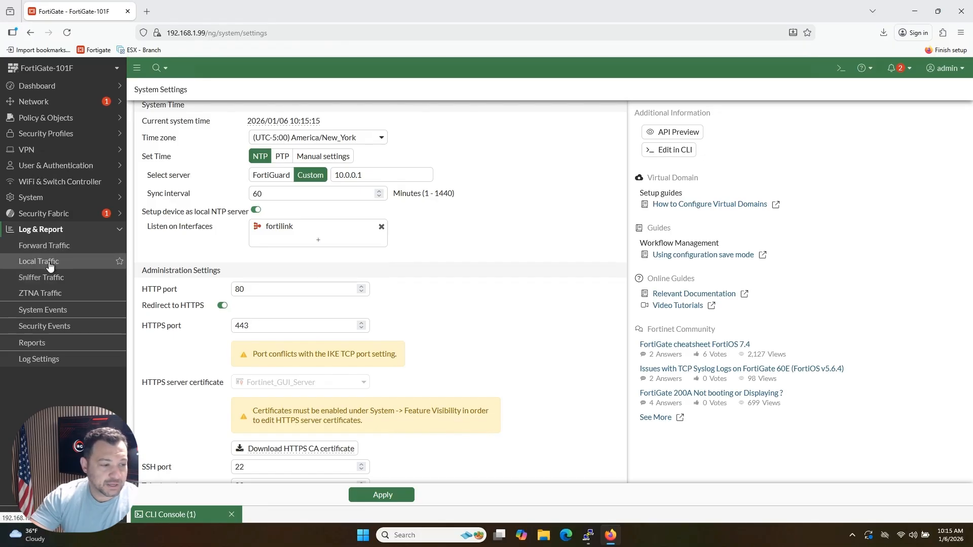
click(49, 266)
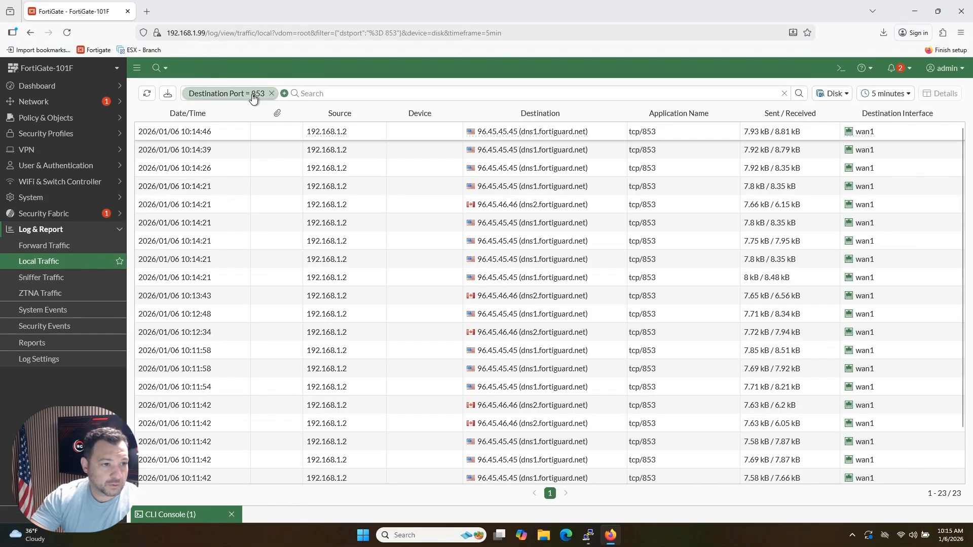
click(253, 97)
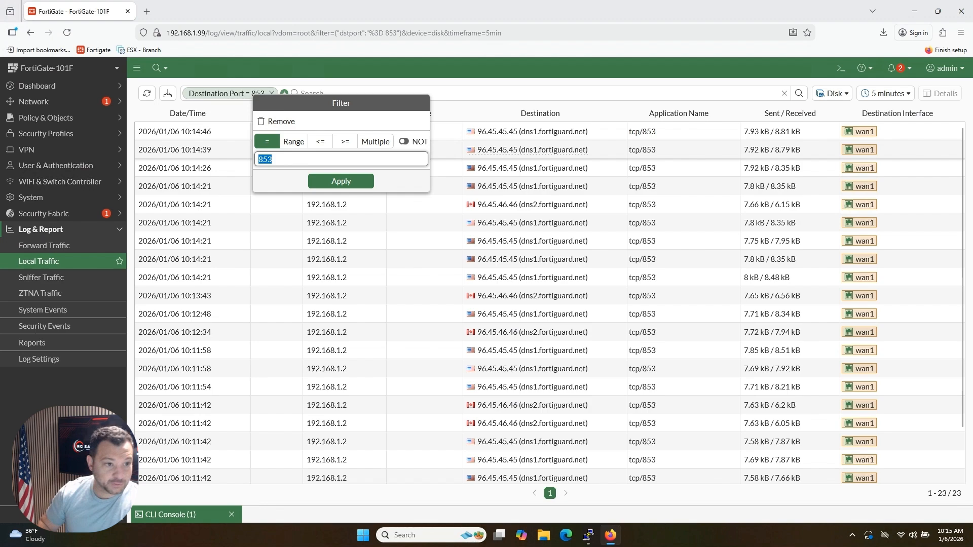
text(123)
key(Return)
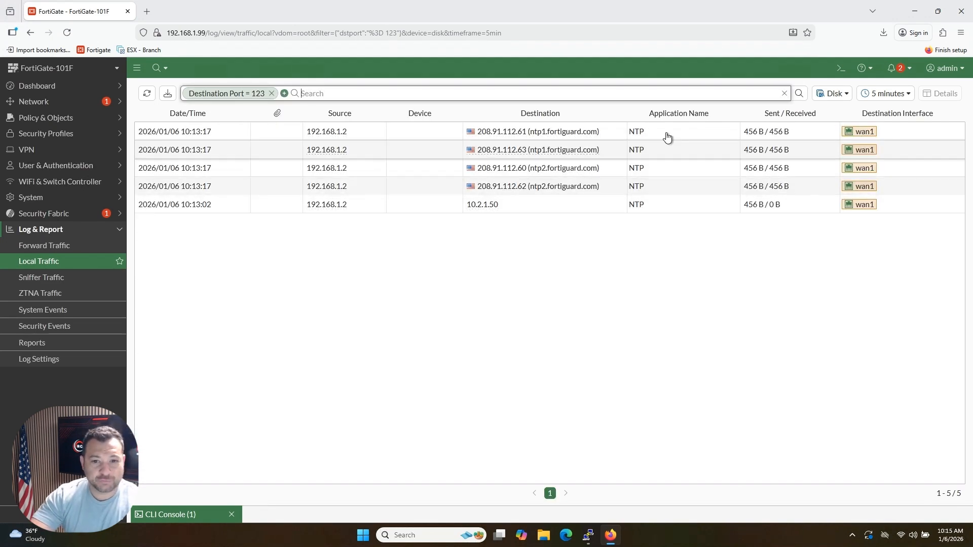
Step: Filter the Local Traffic log by the application name NTP and remove the Destination Port 123 filter
right_click(646, 135)
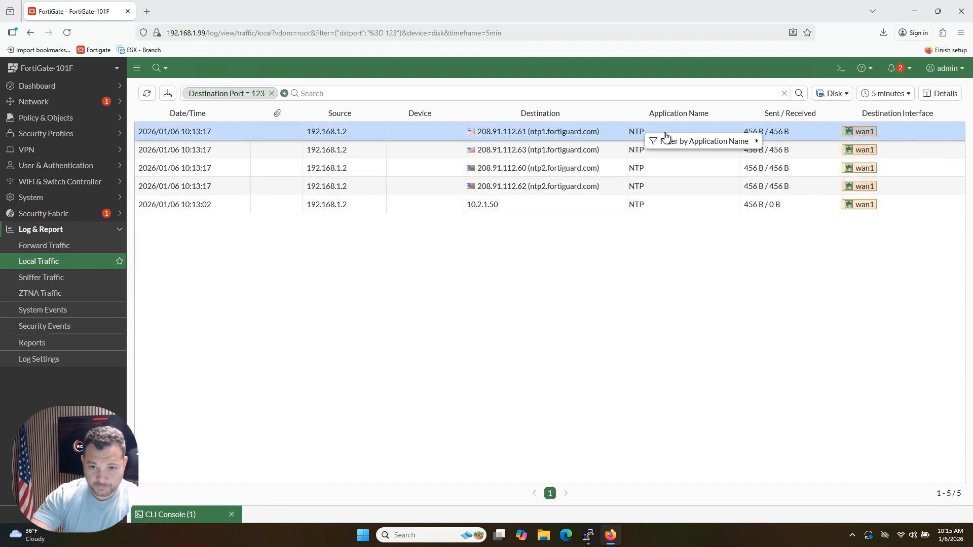
mouse_move(706, 146)
click(771, 152)
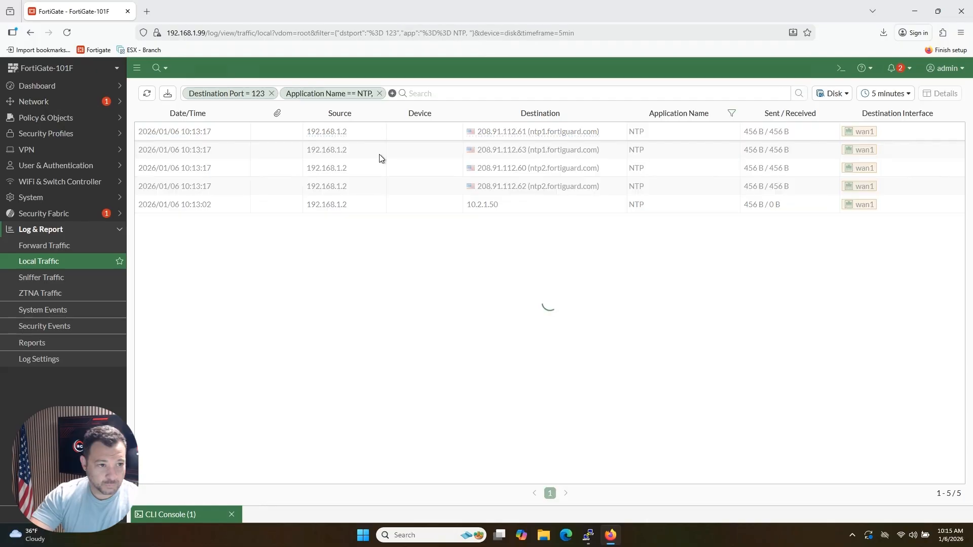
click(272, 93)
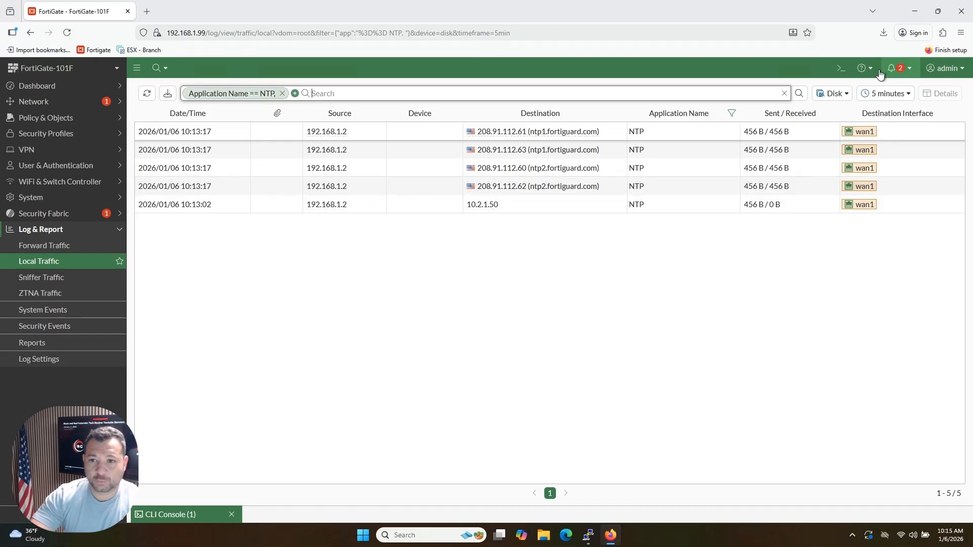
Step: Open a new CLI console and enter the NTP configuration context with "conf sys ntp"
click(841, 69)
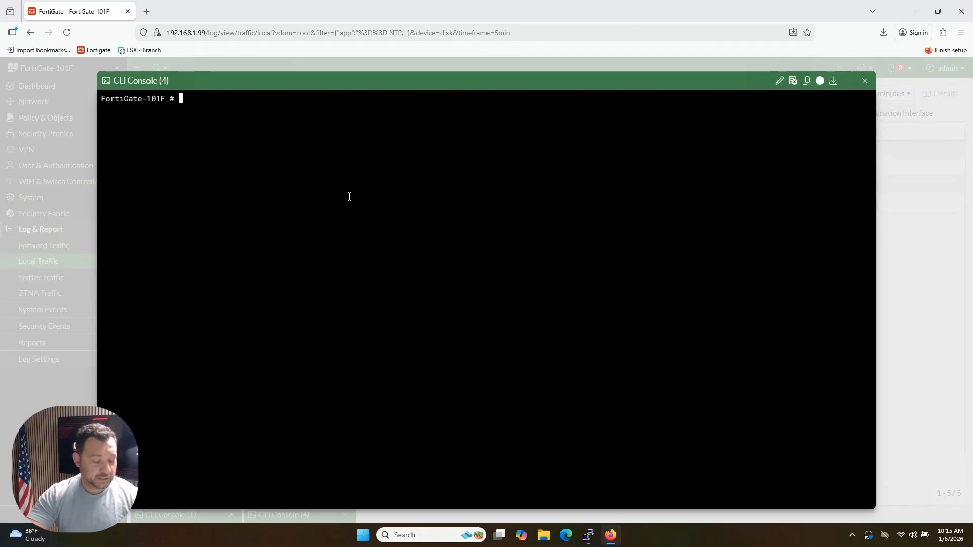
text(sys)
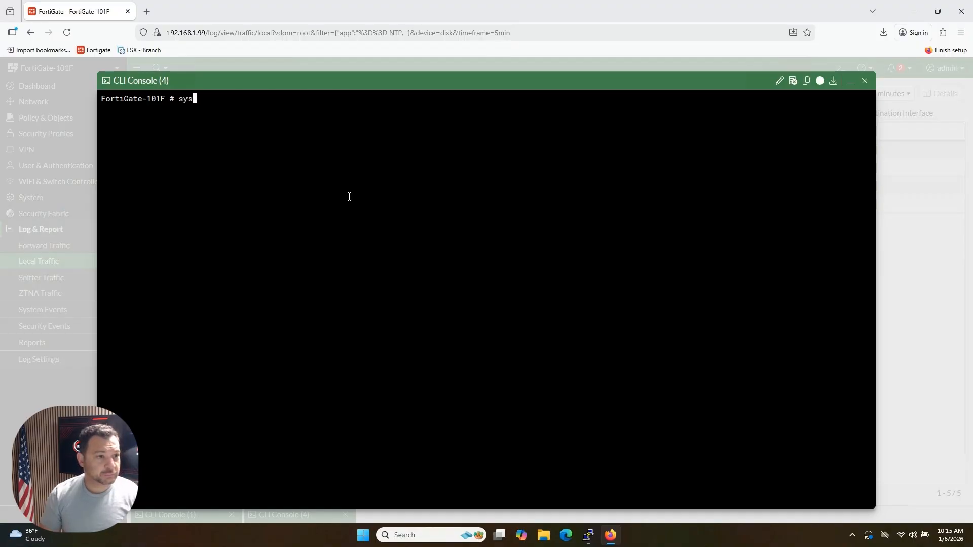
key(BackSpace)
key(BackSpace)
key(BackSpace)
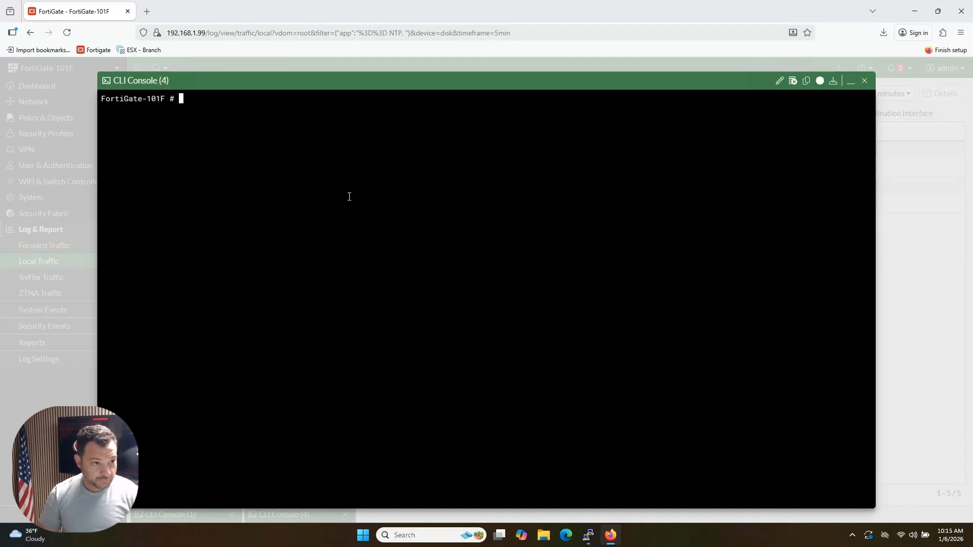
text(conf sys)
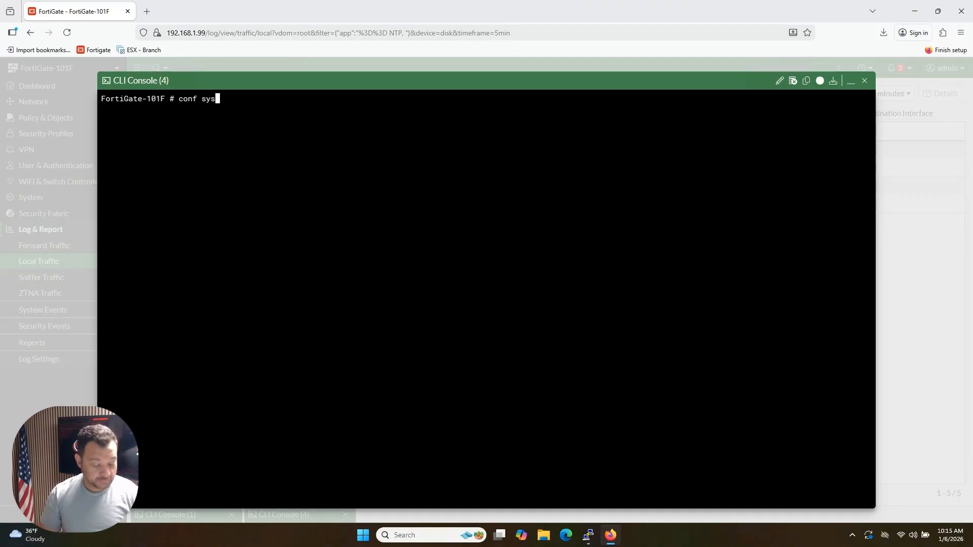
text( ntp)
key(Return)
key(Return)
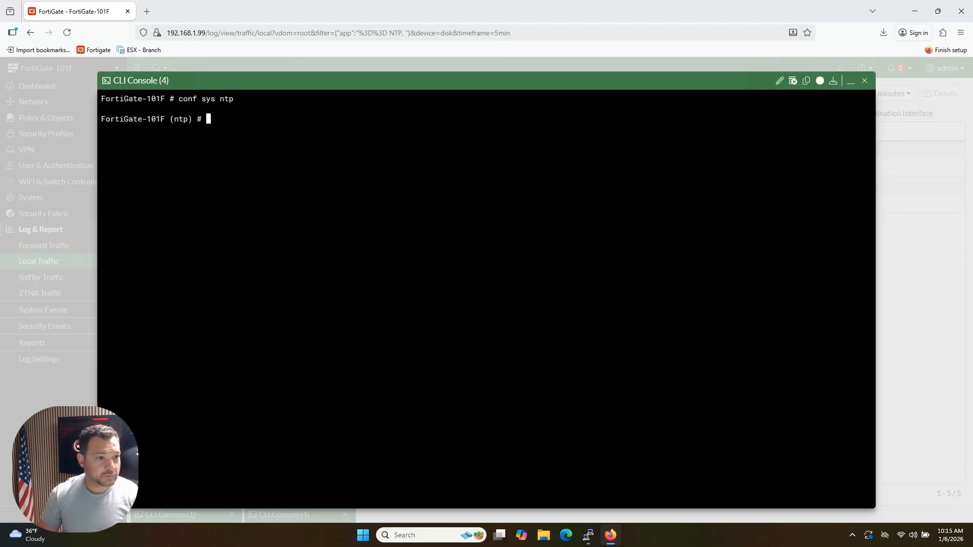
Step: Display the complete NTP configuration with "show full"
key(Return)
text(show full)
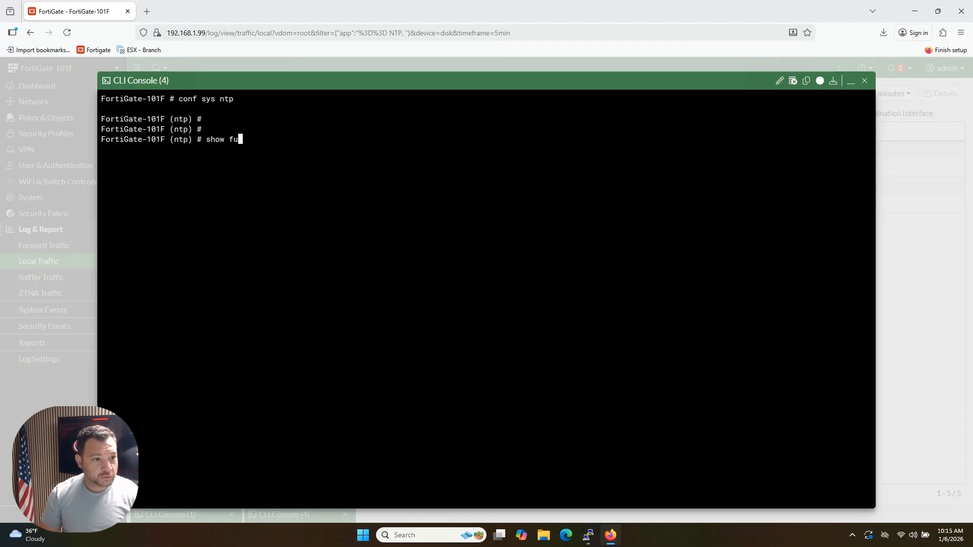
key(Return)
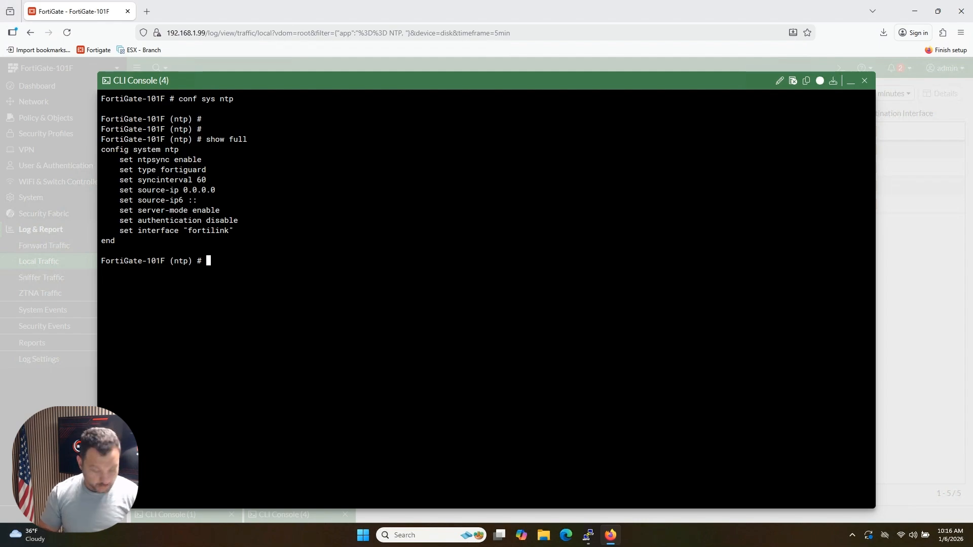
text(set)
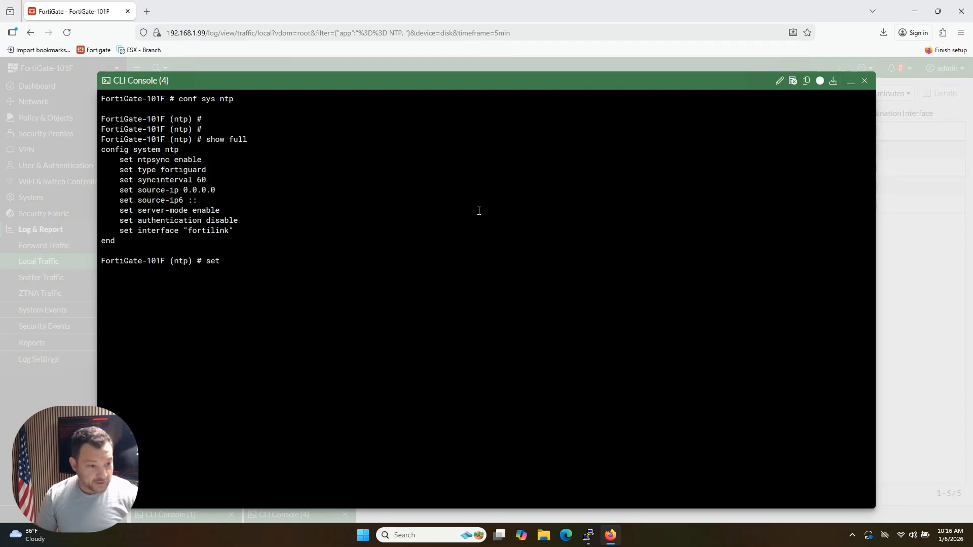
key(ctrl+z)
key(ctrl+z)
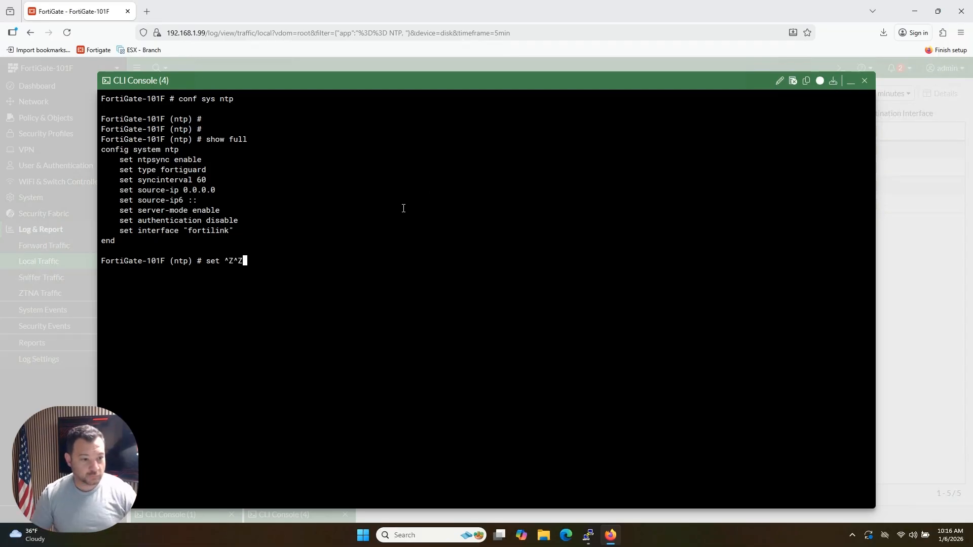
key(Return)
key(Return)
key(Return)
key(Return)
Step: Leave the NTP configuration context with "end"
text(end)
key(Return)
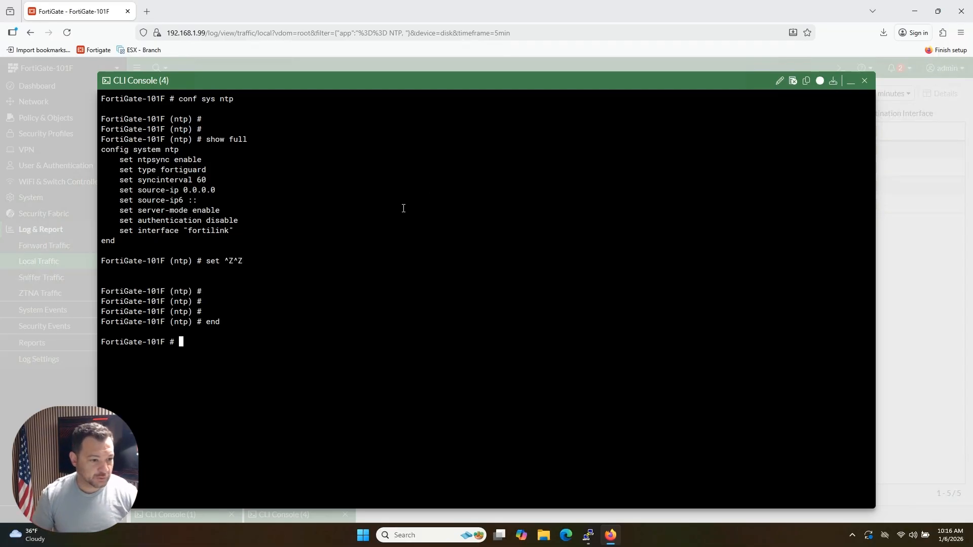
key(Return)
key(Return)
key(Return)
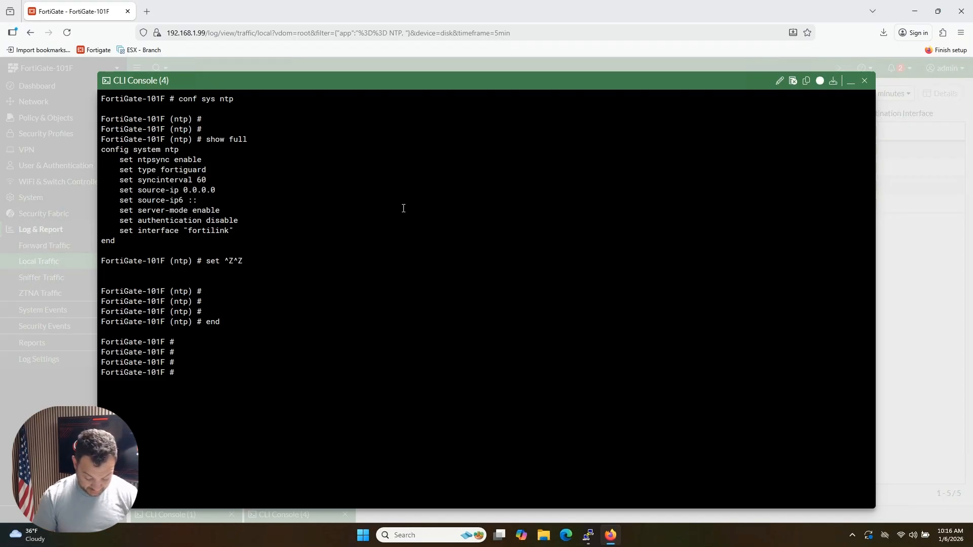
Step: Compose the command "diagnose sniffer packet any 'port 53 or port 853'" in the console
text(diagnose )
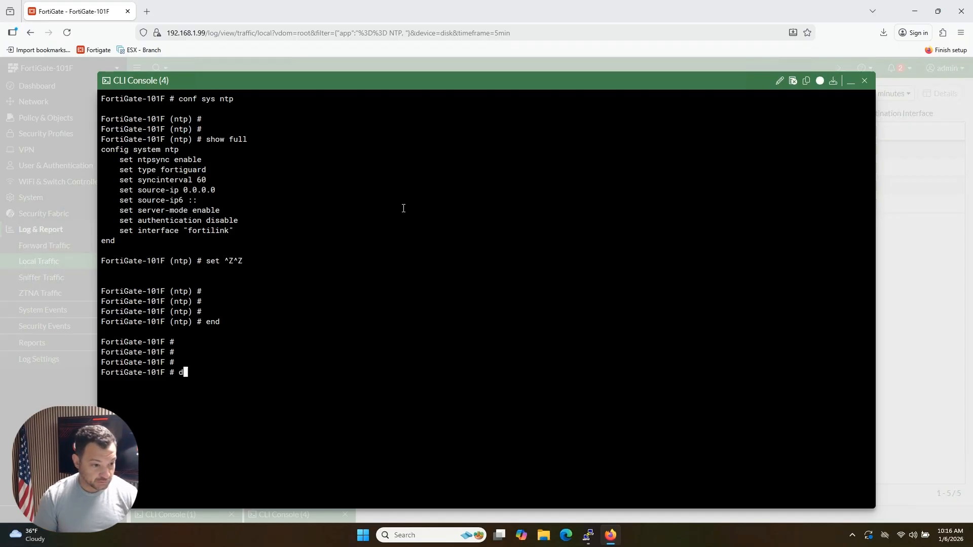
text(sniffer)
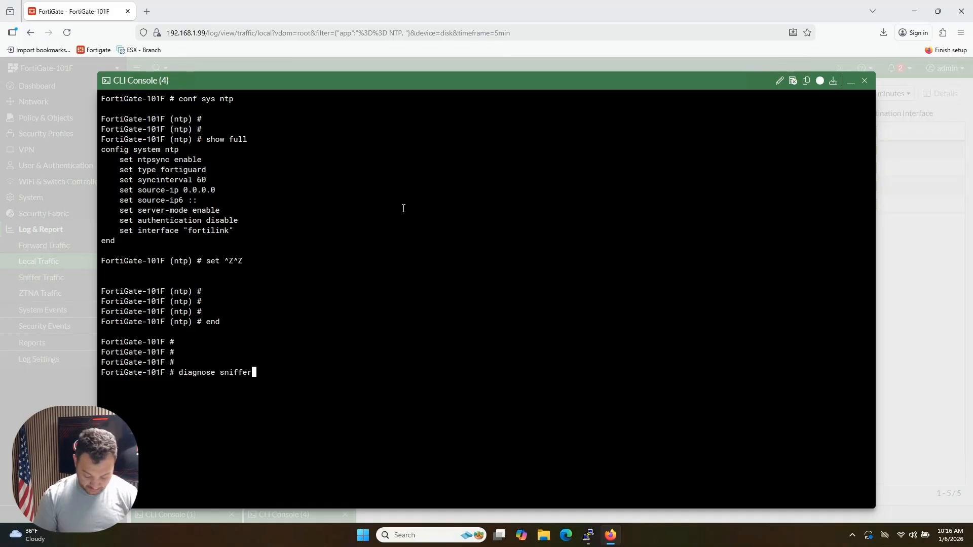
text( packet )
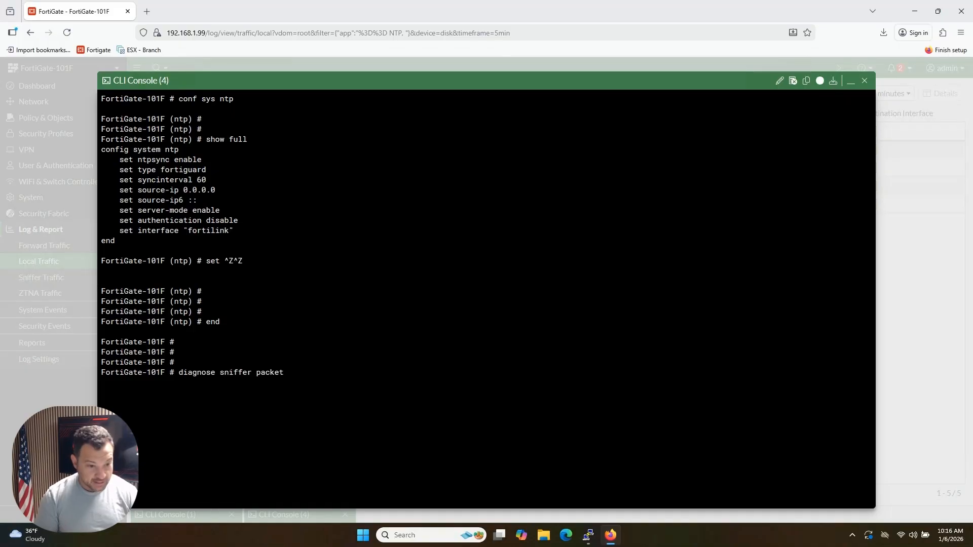
text(any ')
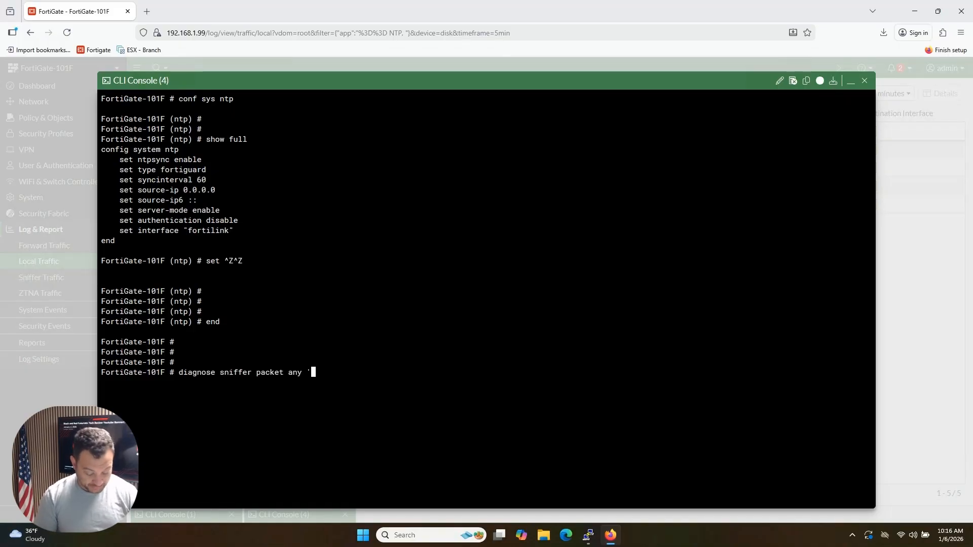
text(port)
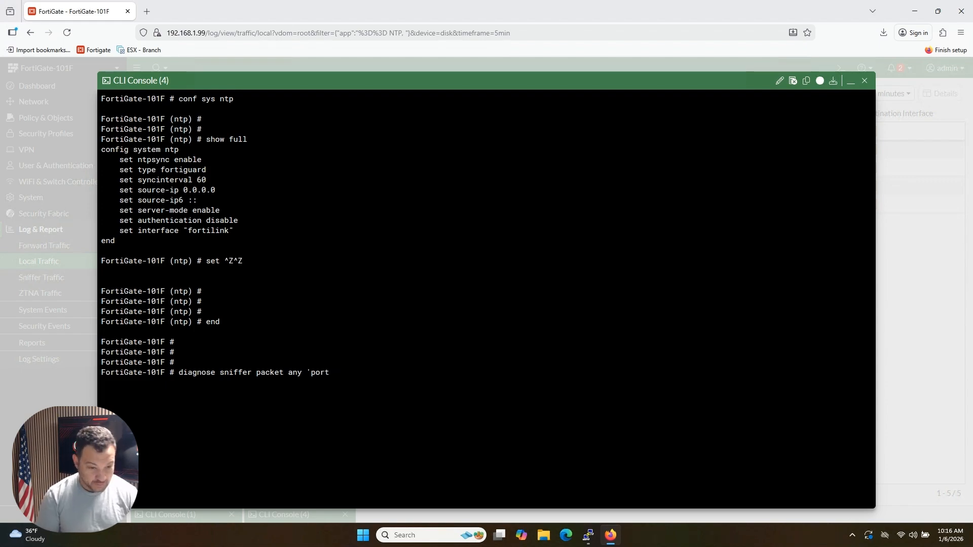
text( 53 a)
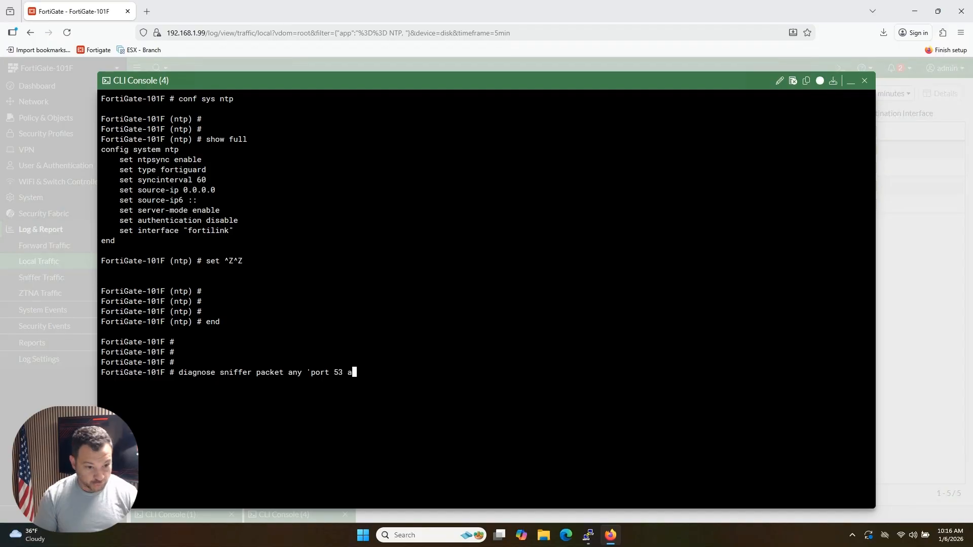
text(nd)
key(BackSpace)
key(BackSpace)
key(BackSpace)
key(BackSpace)
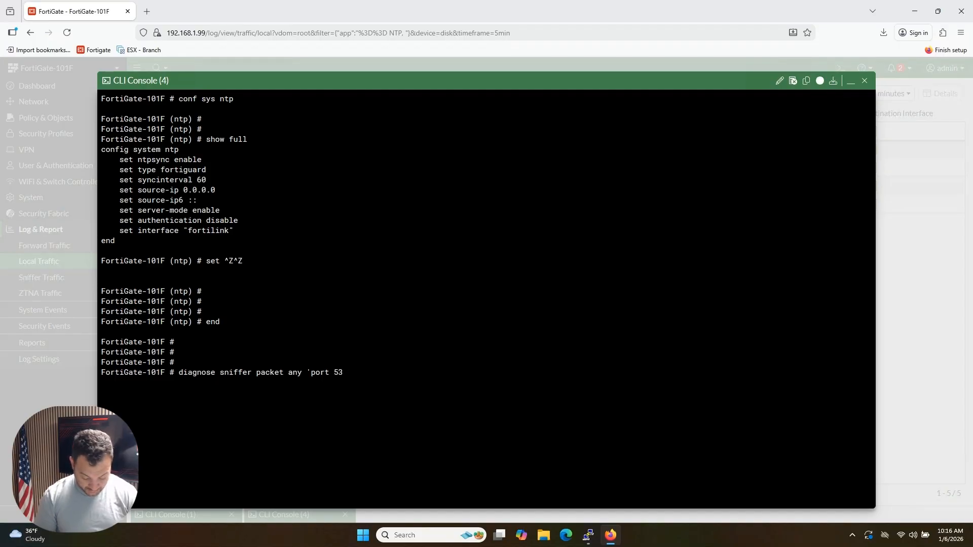
text(or port )
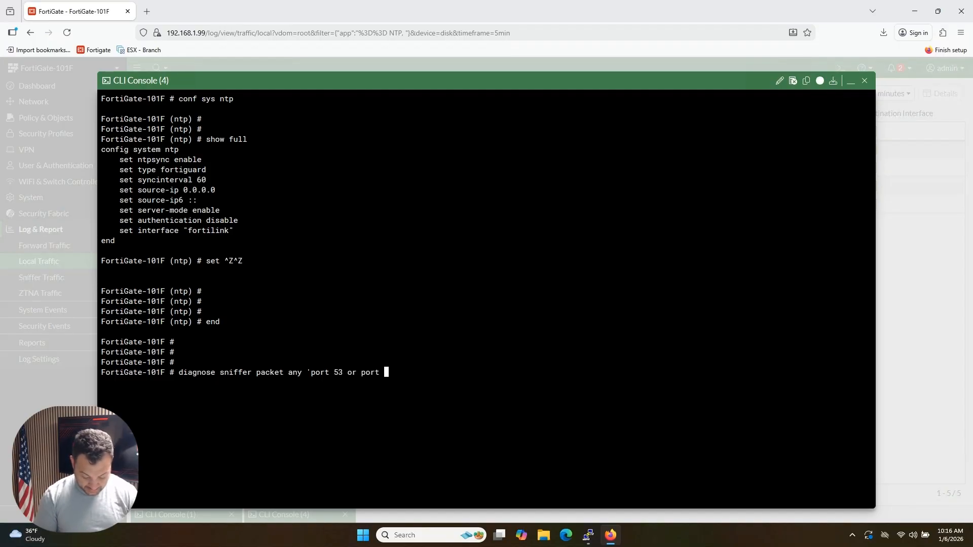
text(853)
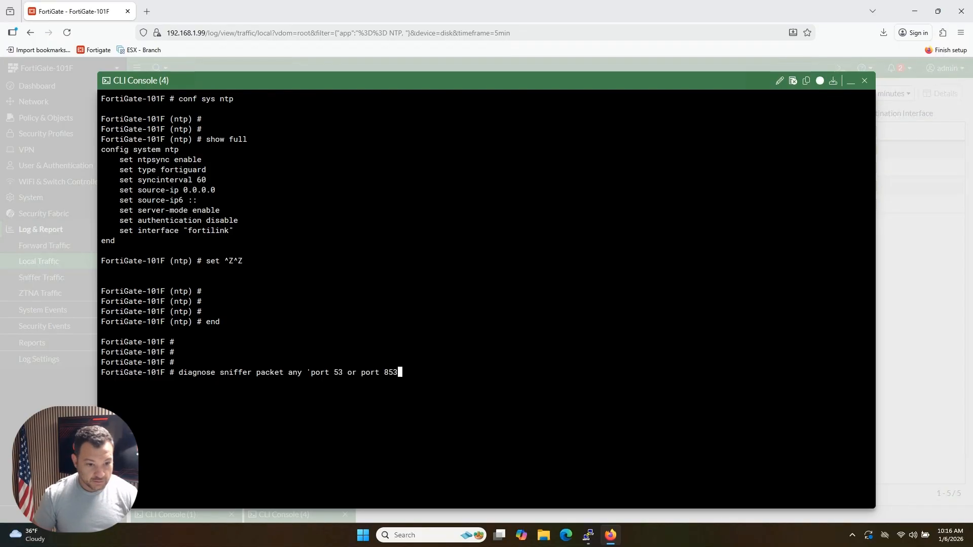
text(' ?)
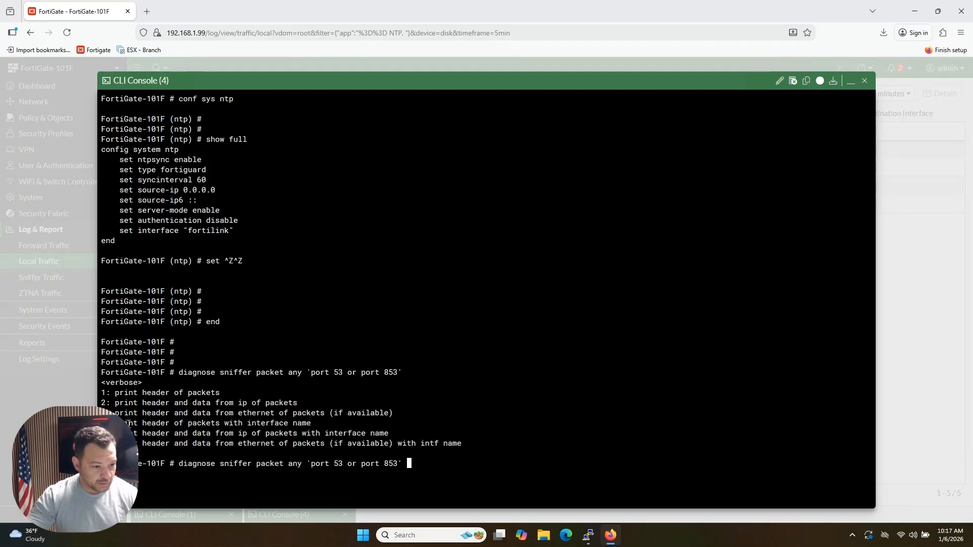
Step: List the sniffer's verbose levels, highlight the packet header with interface name option, and run the capture at level 4
drag(128, 424, 314, 423)
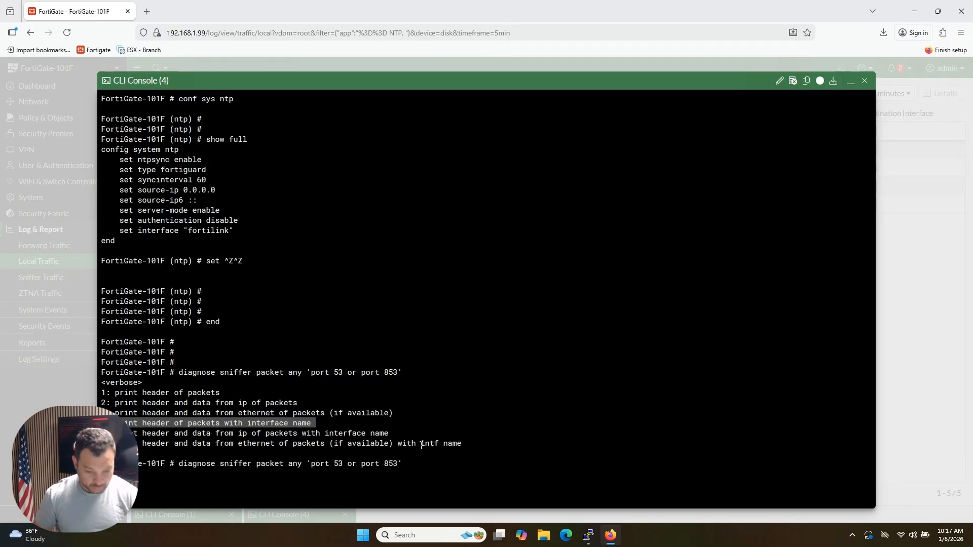
text(4)
key(Return)
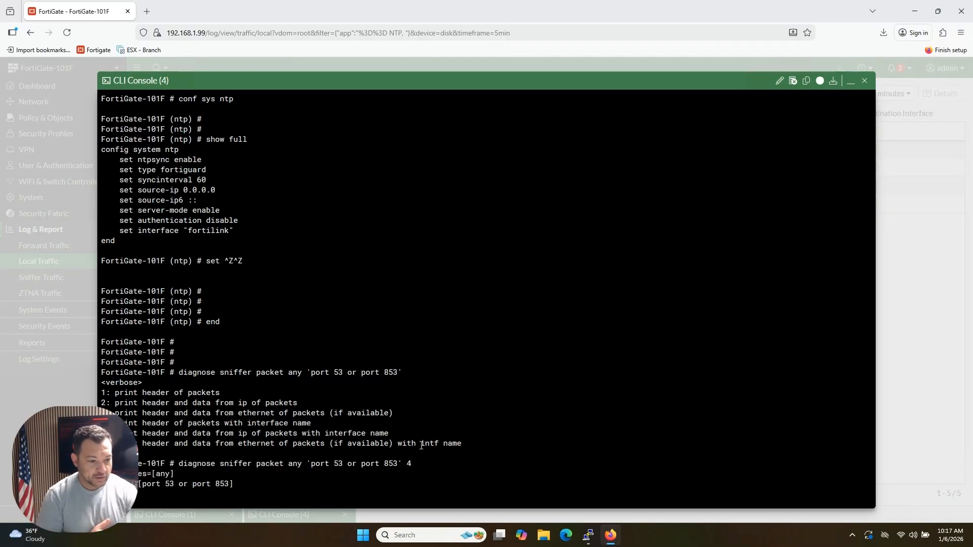
Step: Minimize the running console and open the Network DNS settings page
click(850, 82)
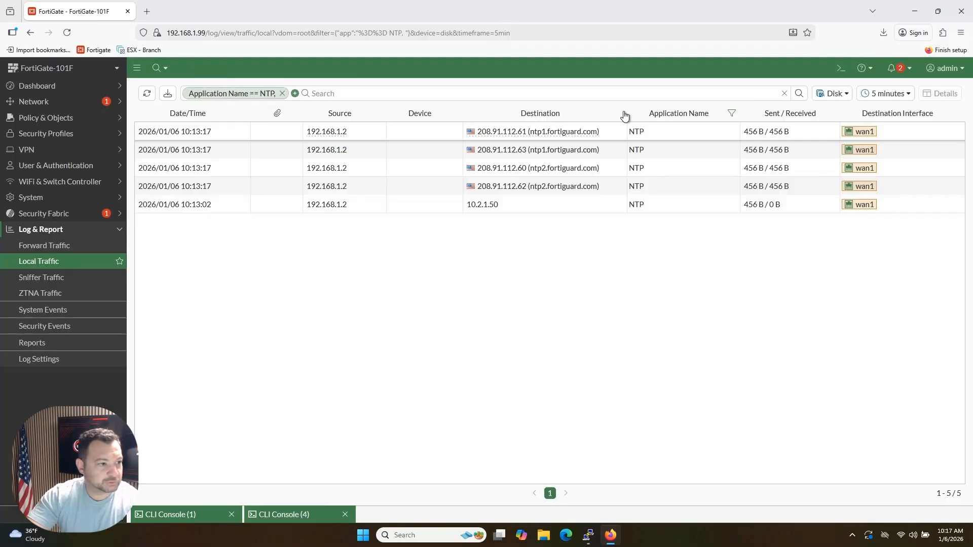
click(71, 108)
click(61, 133)
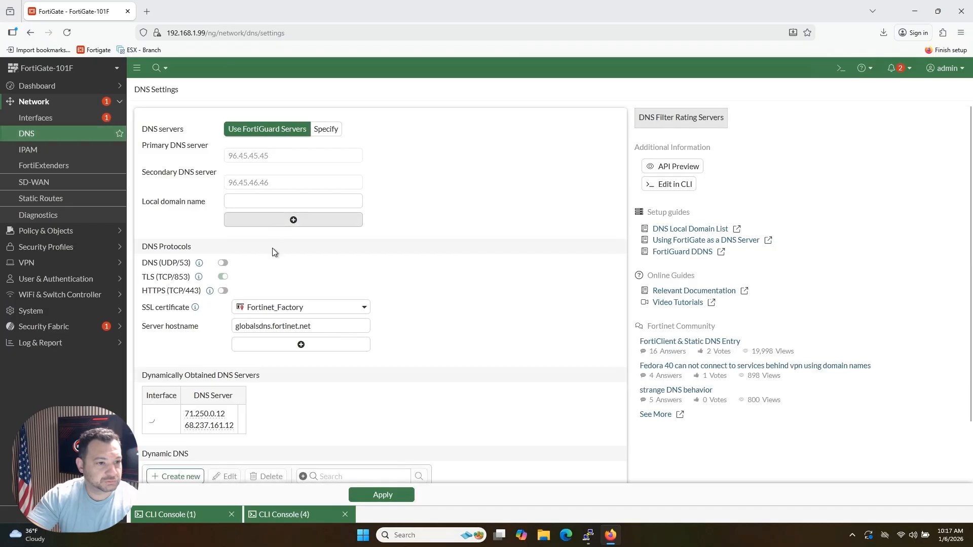
Step: Restore the console running the packet capture and stop the DNS sniffer
click(299, 514)
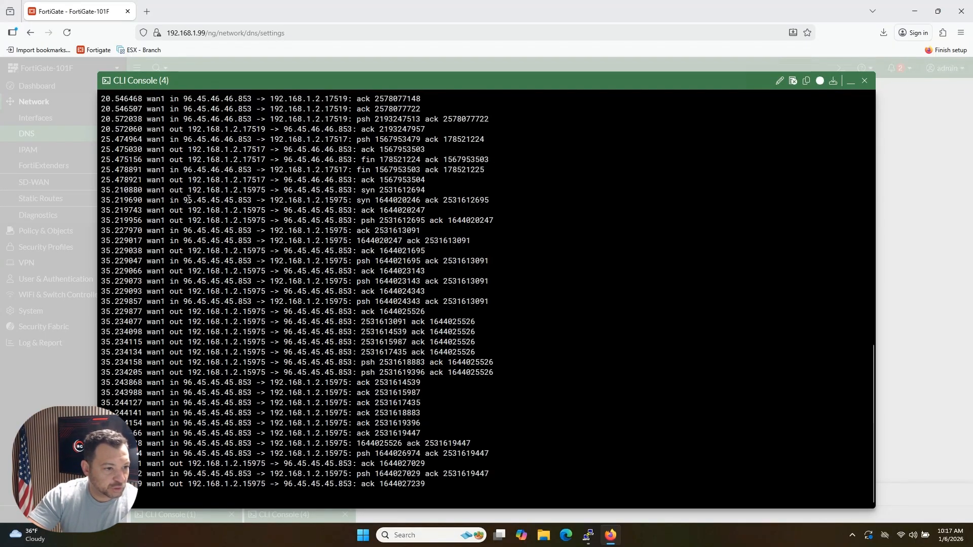
key(ctrl+c)
key(Return)
key(Return)
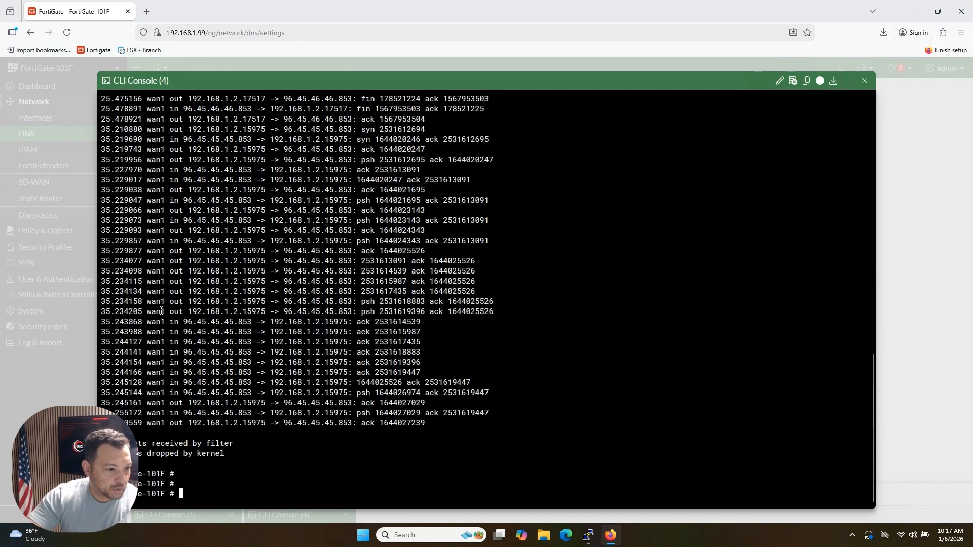
Step: Examine the captured DNS packets, highlighting the interface name and the DNS server port
mouse_move(172, 253)
mouse_down()
mouse_move(149, 252)
mouse_move(167, 252)
mouse_up()
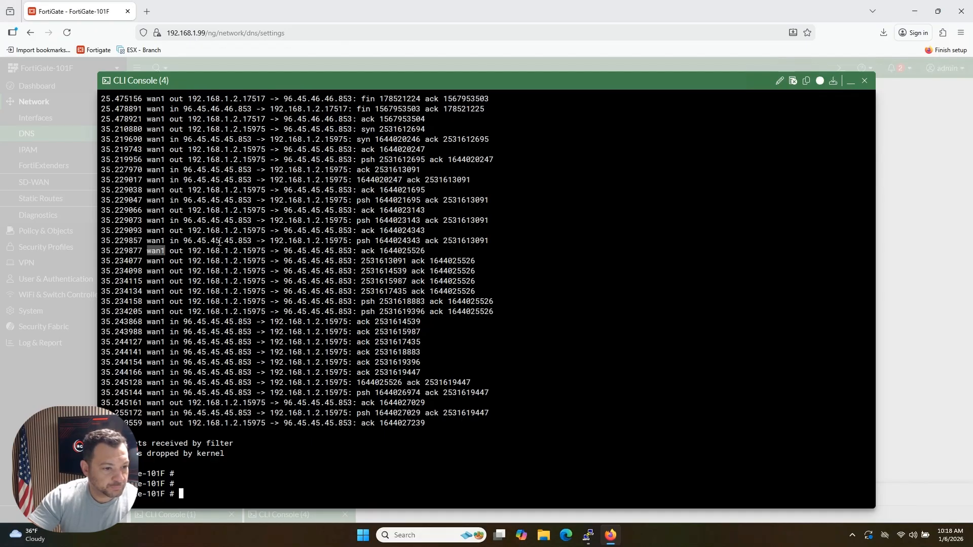
drag(239, 243, 251, 243)
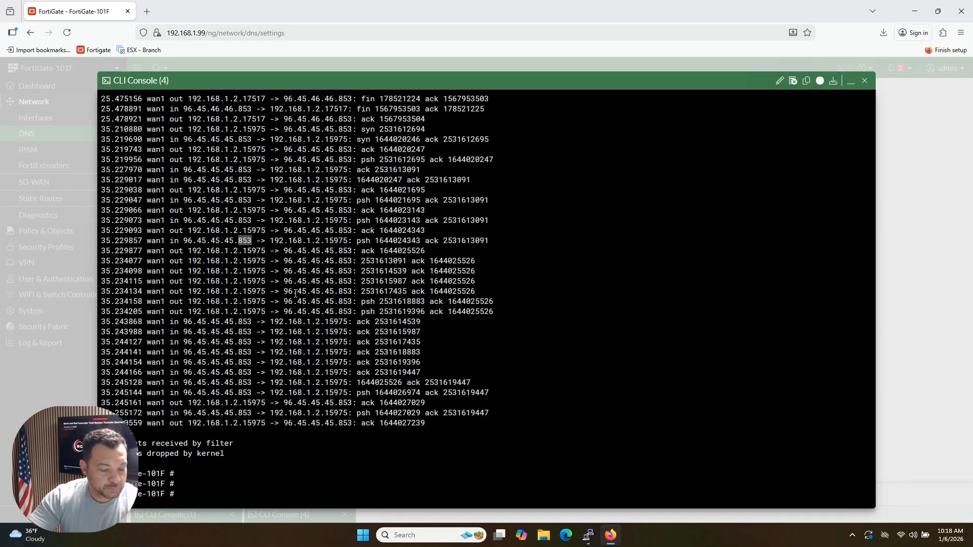
drag(430, 332, 440, 336)
Step: Recall the sniffer command, change its filter to 'port 123', and run it at verbose level 4
key(Up)
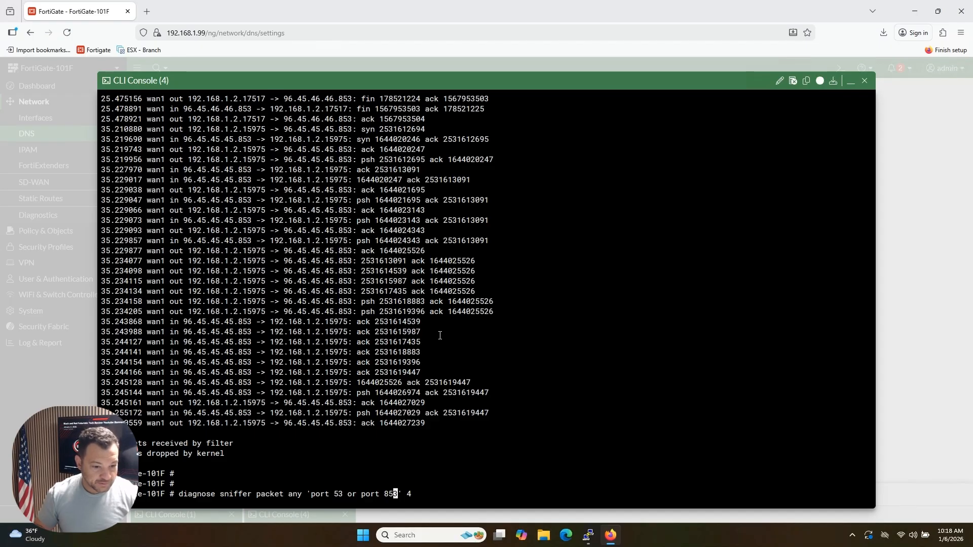
key(BackSpace)
key(BackSpace)
key(BackSpace)
key(BackSpace)
key(BackSpace)
key(BackSpace)
key(BackSpace)
key(BackSpace)
key(BackSpace)
key(BackSpace)
key(BackSpace)
key(BackSpace)
key(BackSpace)
key(BackSpace)
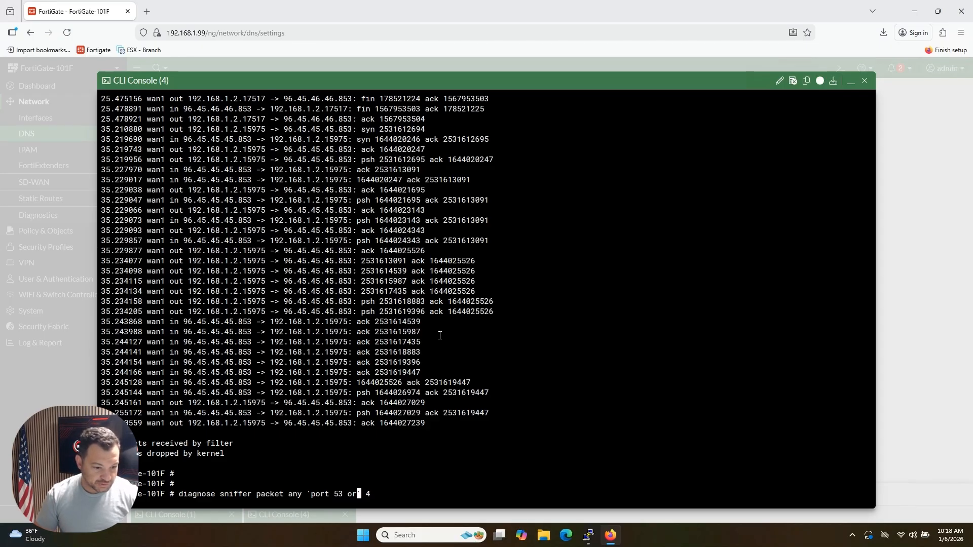
text(123)
key(Return)
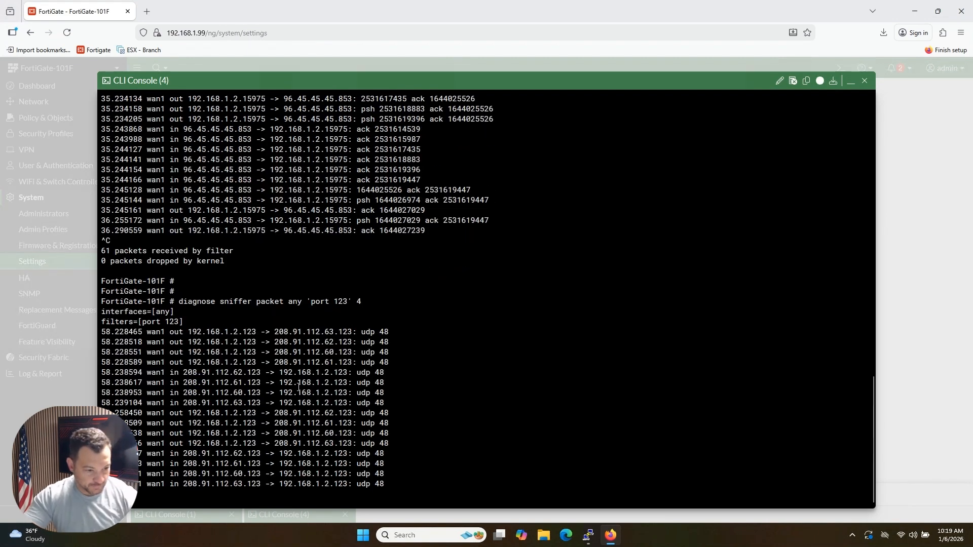
Step: Stop the port 123 sniffer and examine the captured NTP packets, highlighting the server port and the transport protocol
key(ctrl+c)
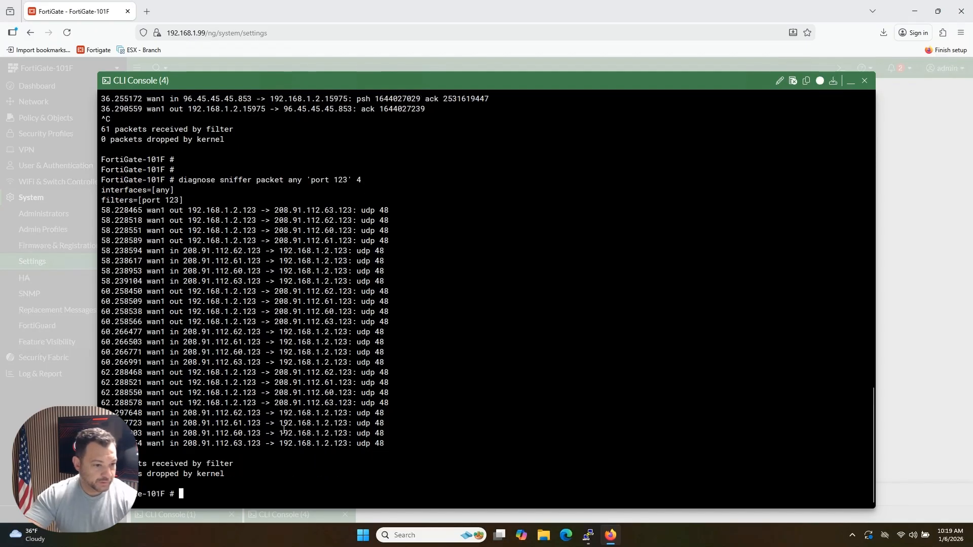
drag(183, 332, 260, 331)
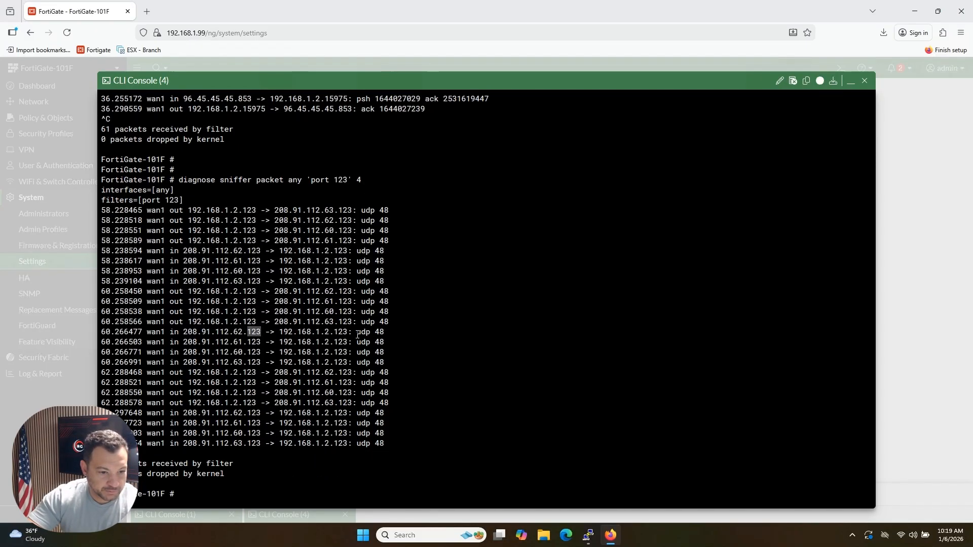
drag(357, 332, 370, 342)
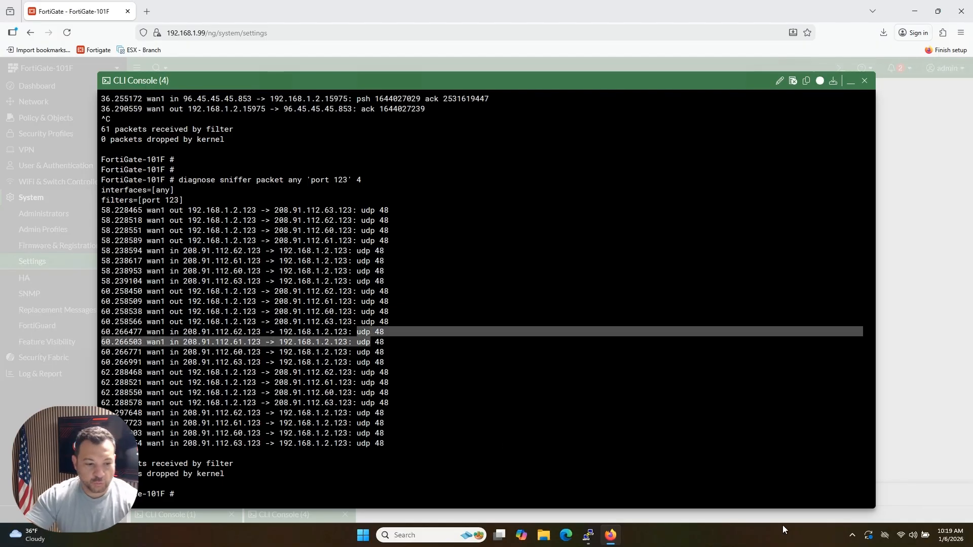
click(567, 423)
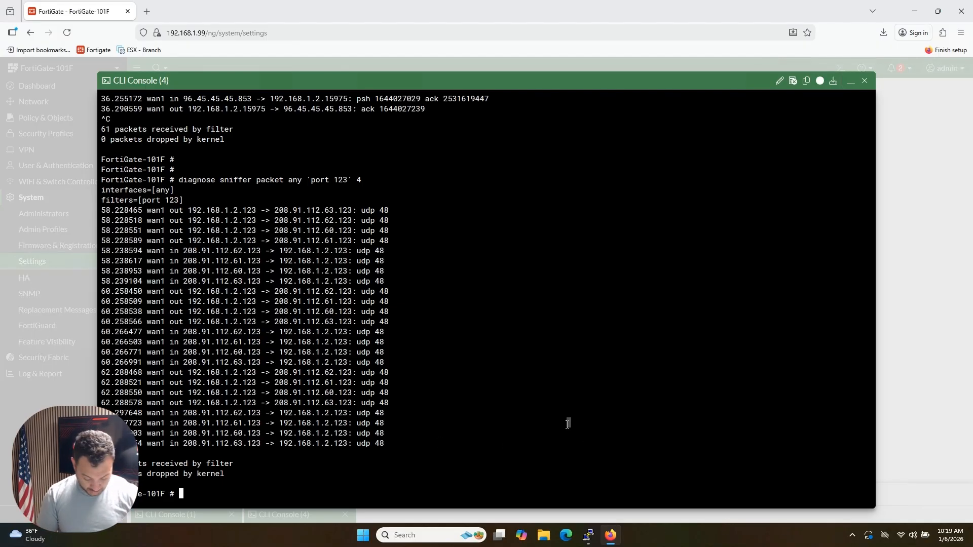
Step: Run 'diagnose sys ntp status' in the console to check NTP synchronization
text(diagnose)
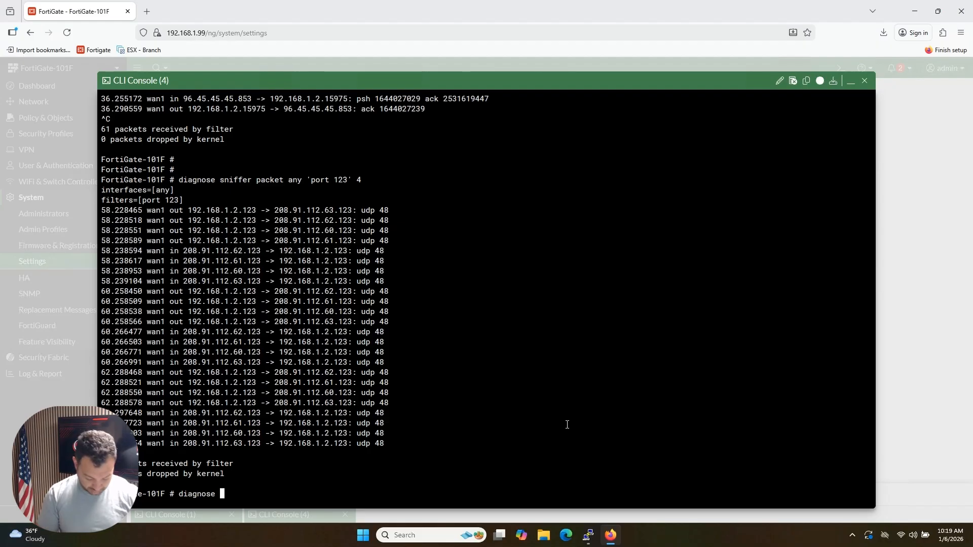
text( sys)
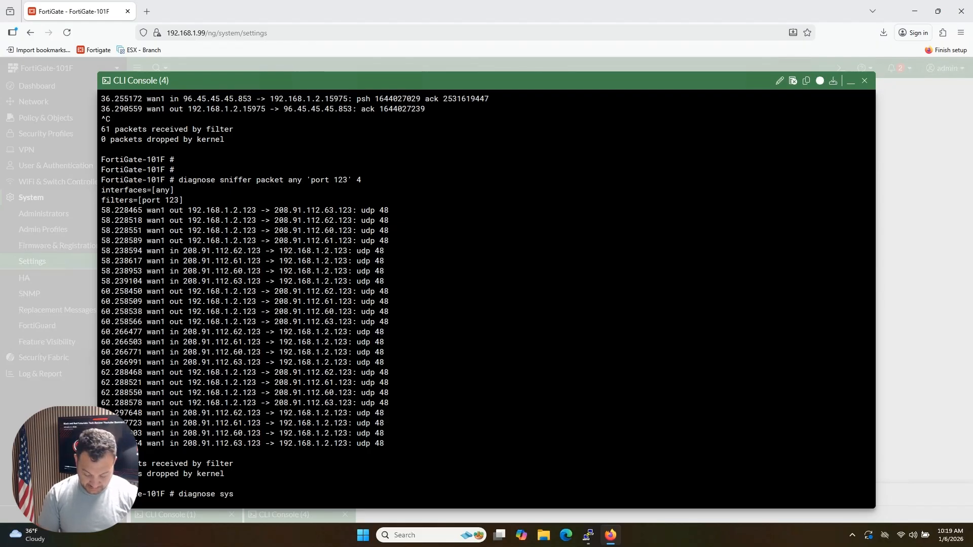
text( ntp st)
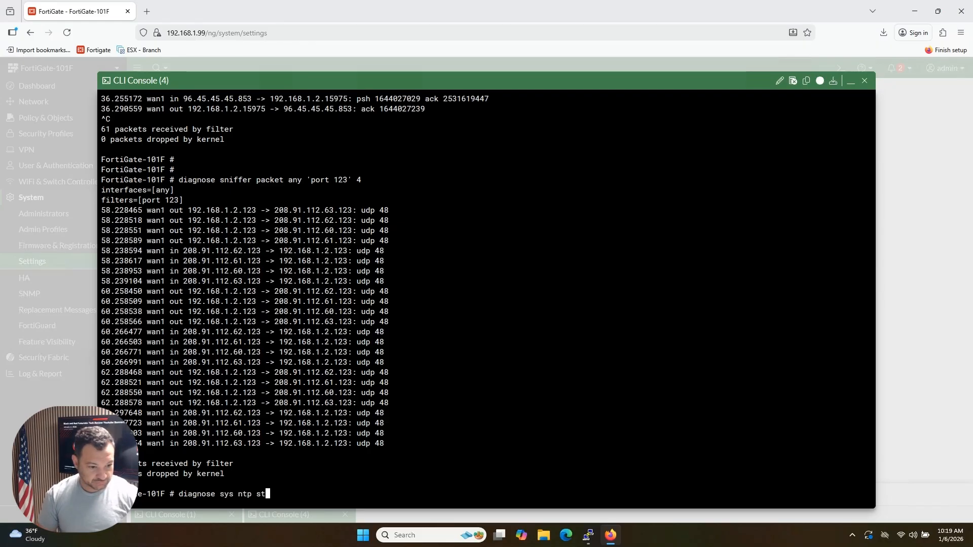
text(atus)
key(Return)
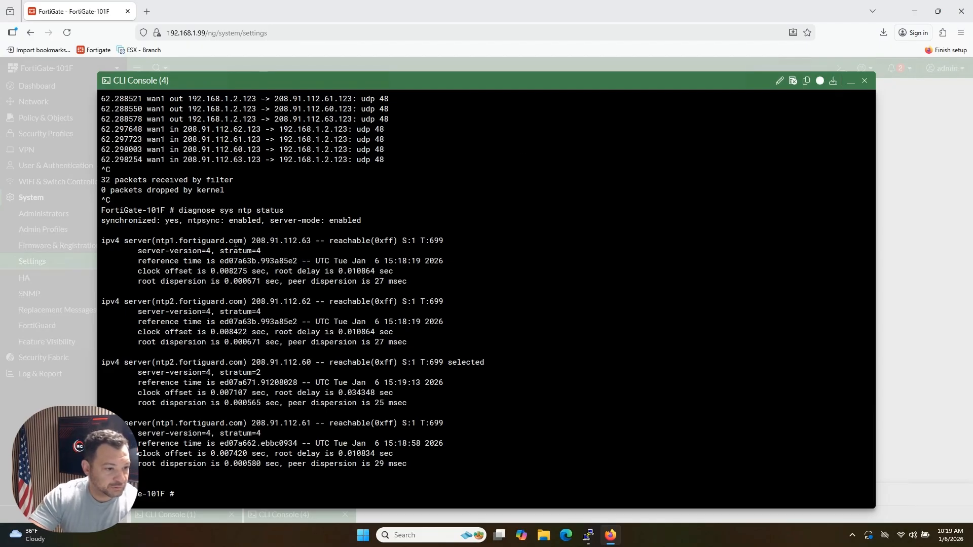
Step: Examine the NTP status output, highlighting the first server's hostname, IP address and reachability
drag(242, 241, 152, 236)
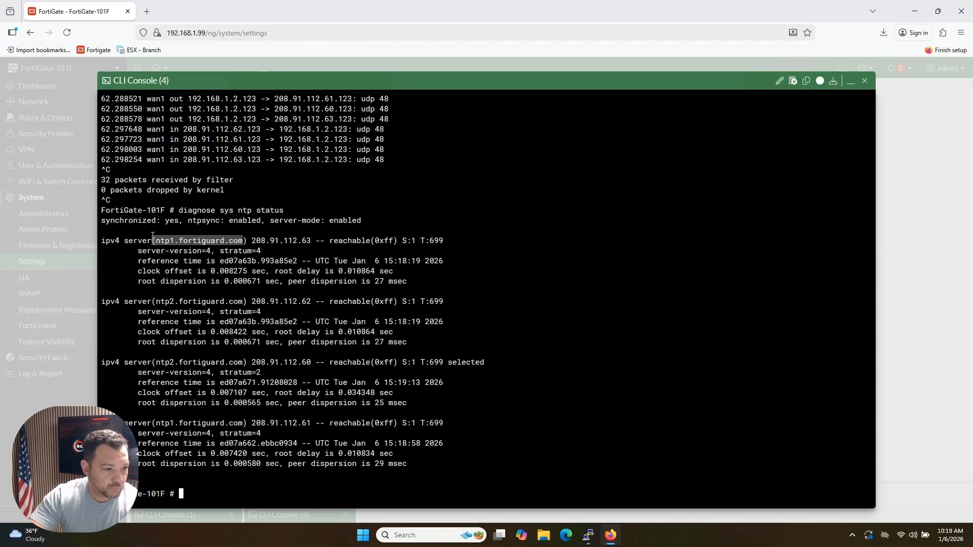
drag(253, 241, 300, 254)
drag(251, 302, 370, 241)
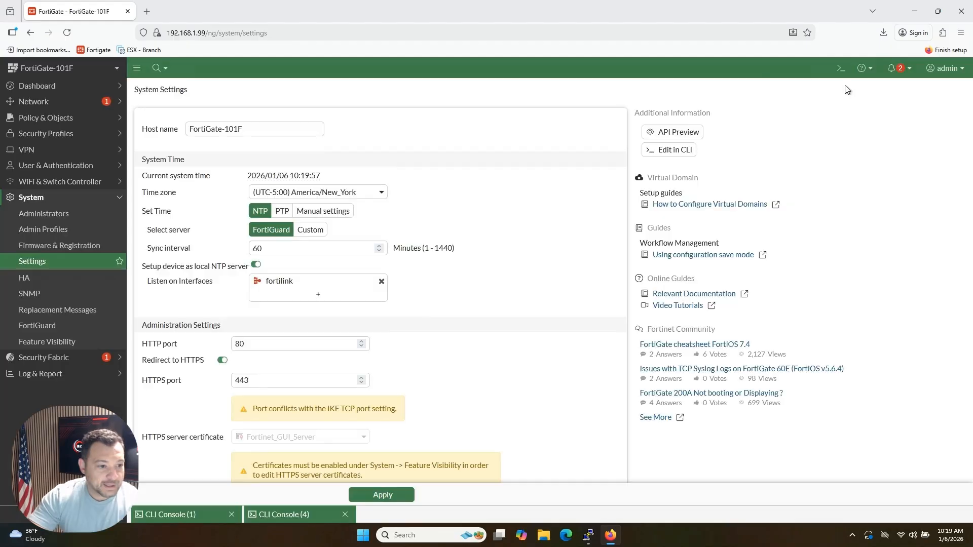
Step: Minimize the console, open the System FortiGuard page's FortiGuard settings and expand the Filtering section
click(851, 84)
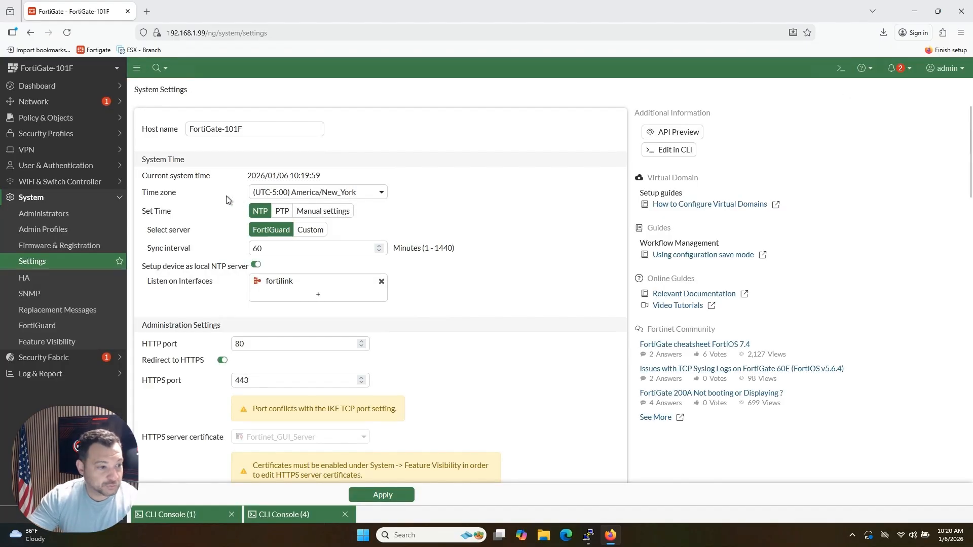
click(37, 328)
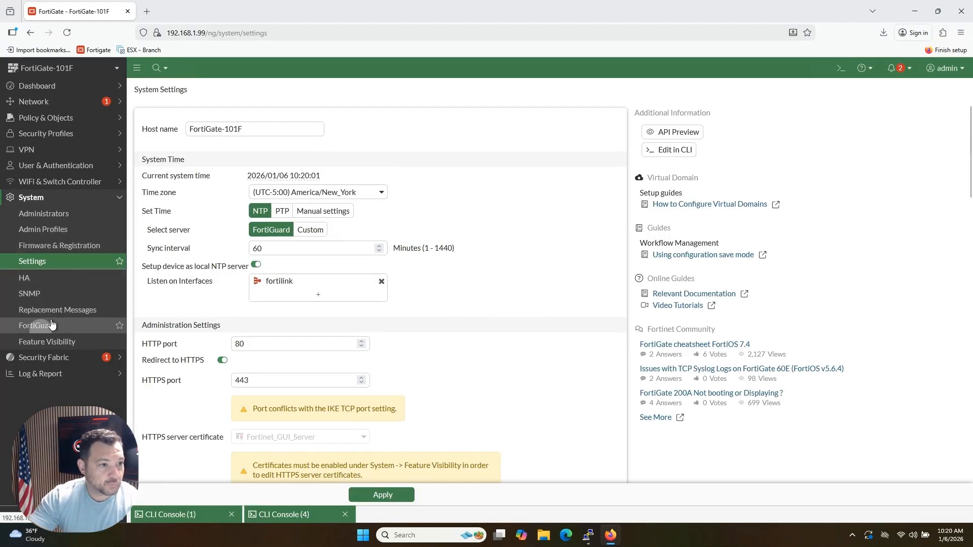
click(258, 91)
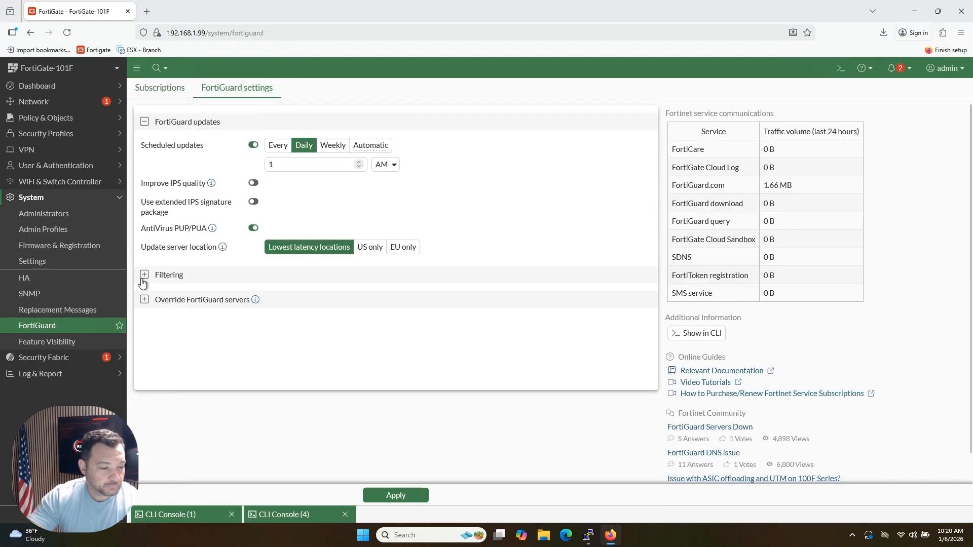
click(144, 275)
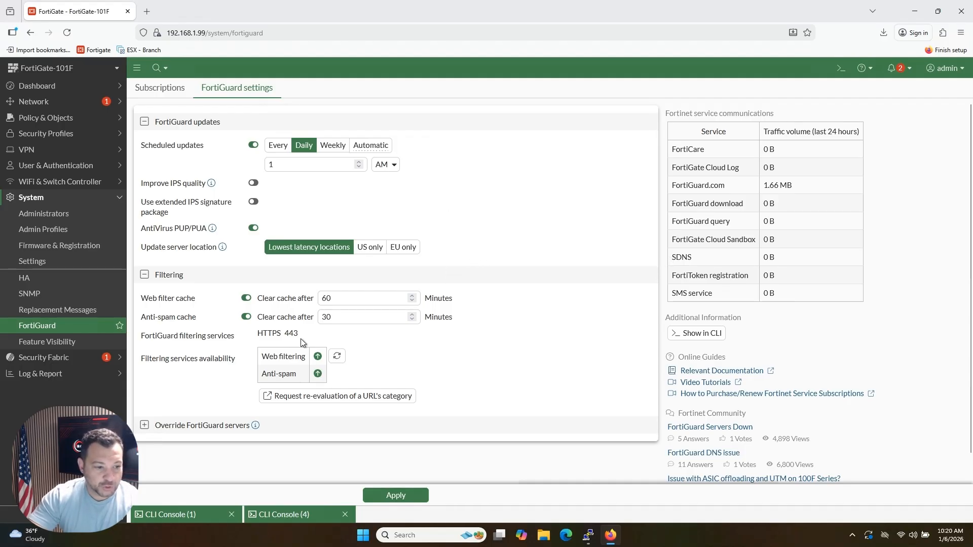
Step: Examine the protocol and port listed for the FortiGuard filtering services by highlighting them
drag(157, 338, 304, 339)
click(216, 338)
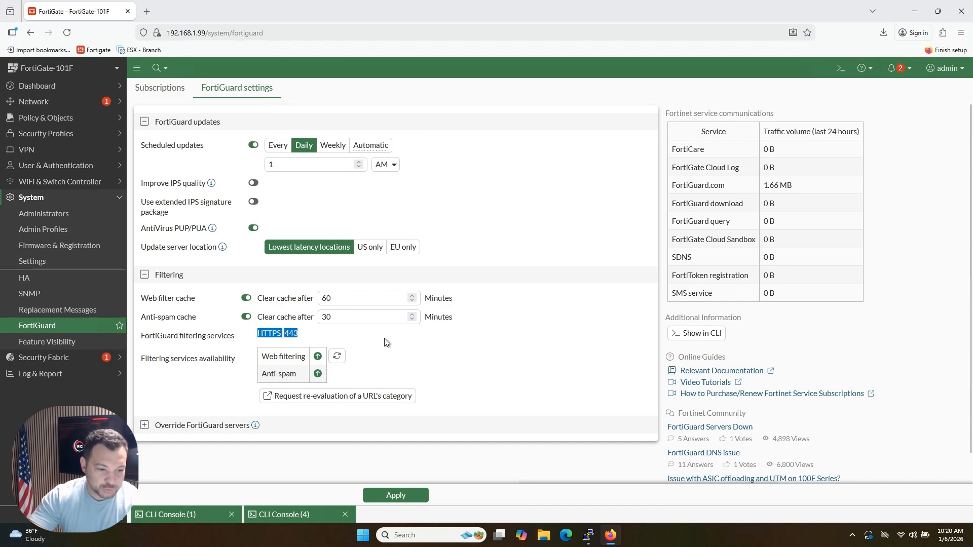
click(261, 333)
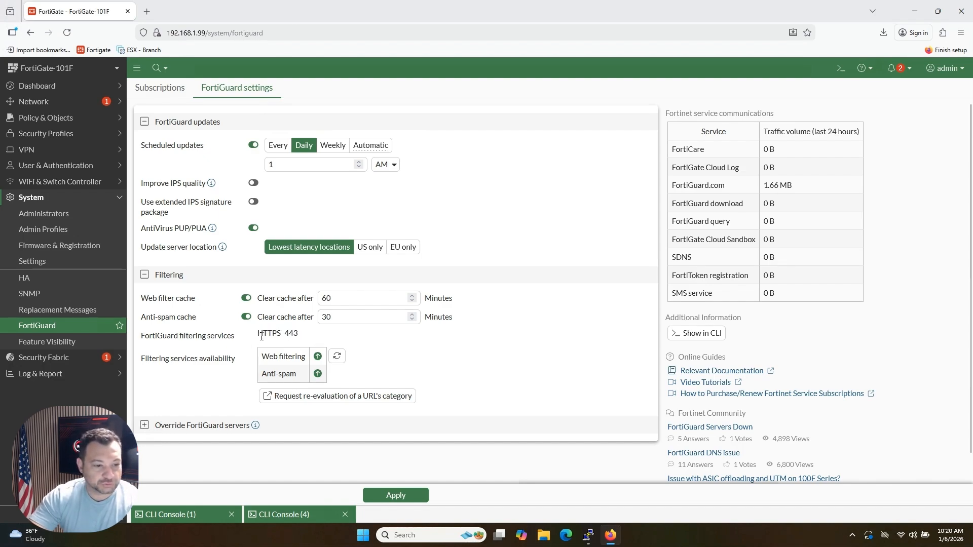
mouse_move(260, 338)
mouse_down()
mouse_move(306, 337)
mouse_move(257, 337)
mouse_up()
click(318, 337)
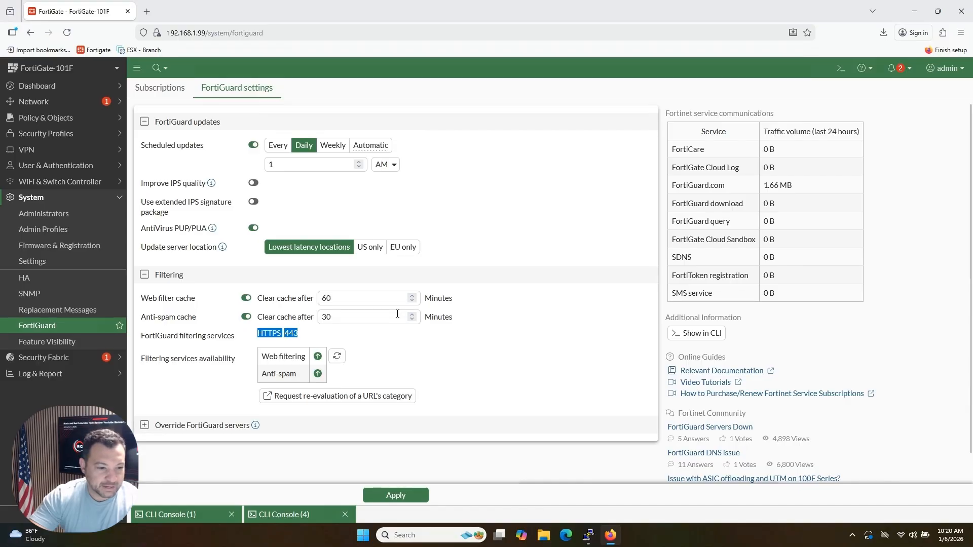
Step: Launch a new CLI console, enter 'conf sys fortiguard' and show its current configuration
click(841, 68)
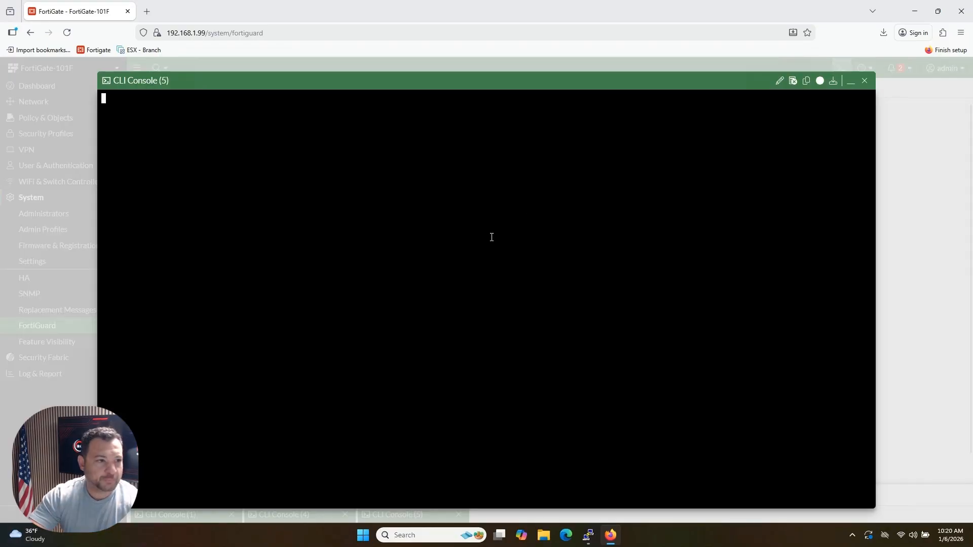
text(conf )
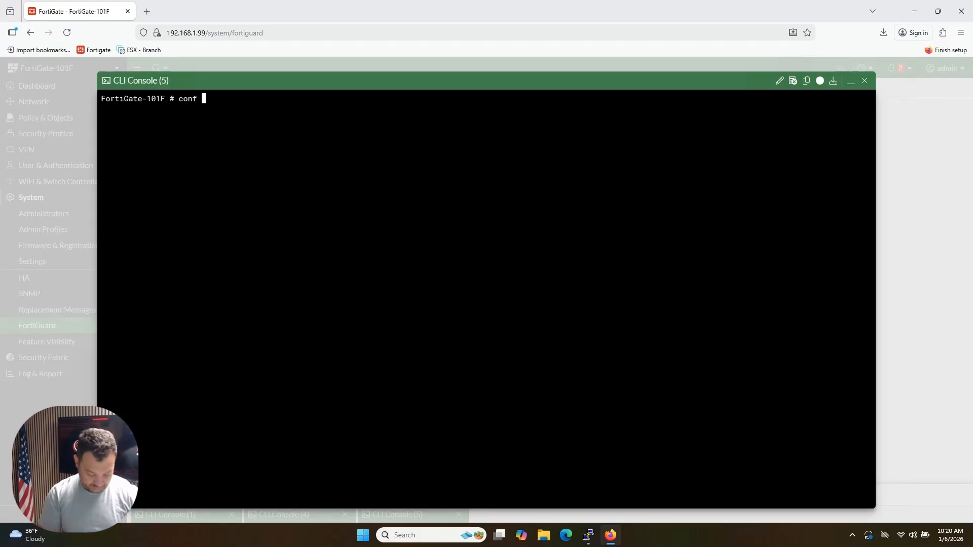
text(sys fortidata)
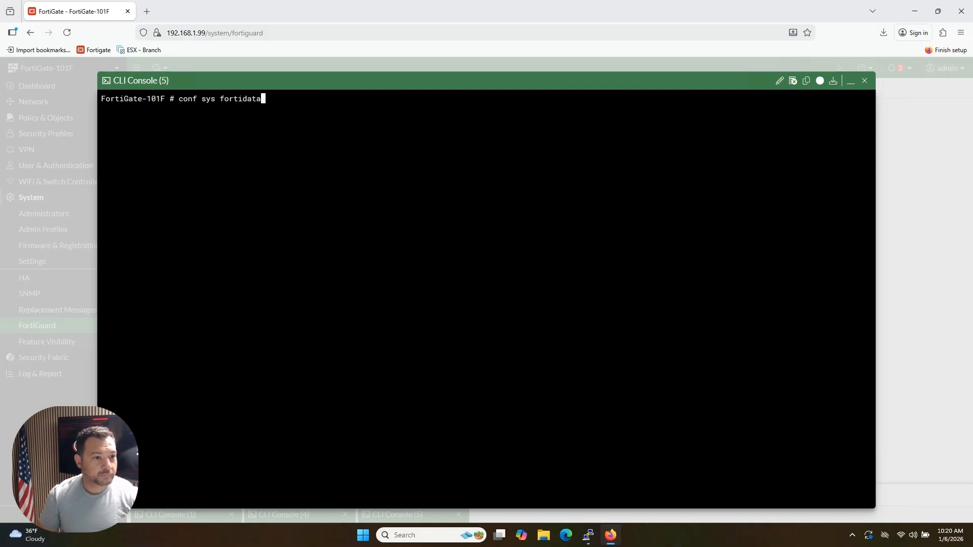
key(Tab)
key(Return)
key(Return)
Step: Show the full FortiGuard configuration and highlight the fortiguard-anycast setting
key(Return)
text(show)
key(Return)
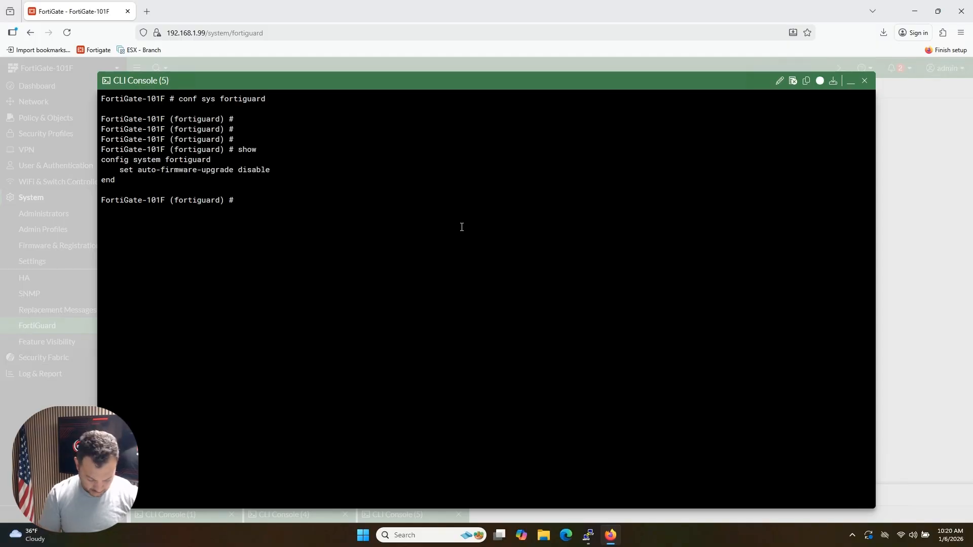
text(show ful)
key(Tab)
key(Return)
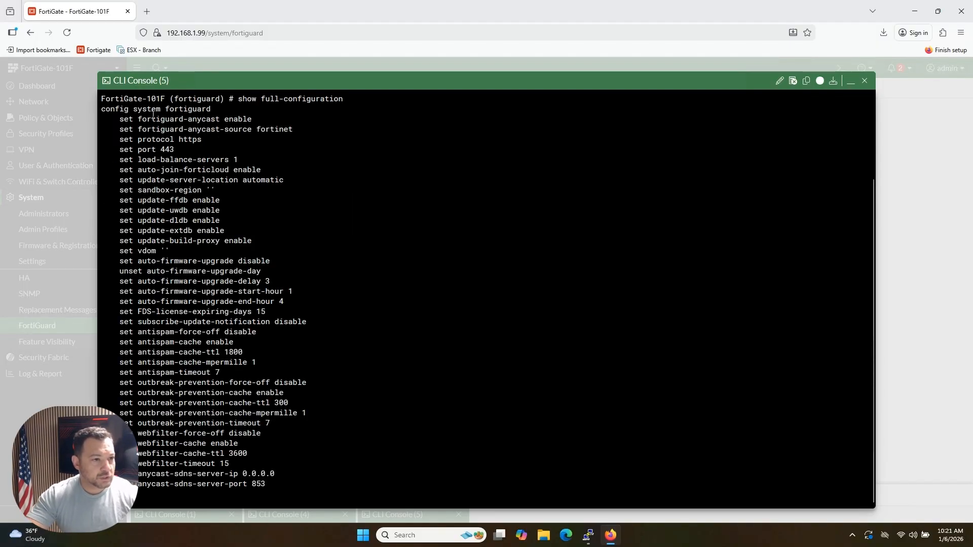
drag(119, 119, 221, 120)
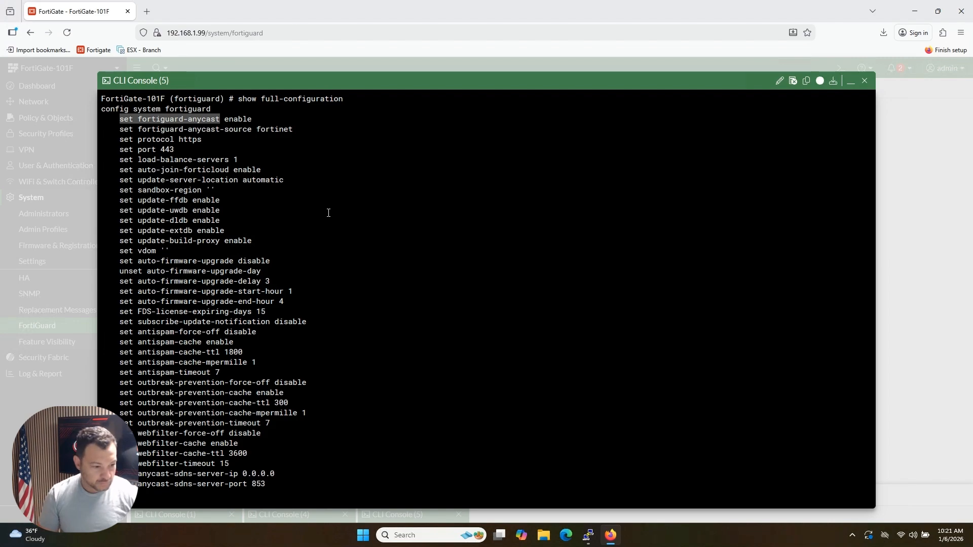
Step: Disable FortiGuard anycast with 'set fortiguard-anycast disable'
text(set )
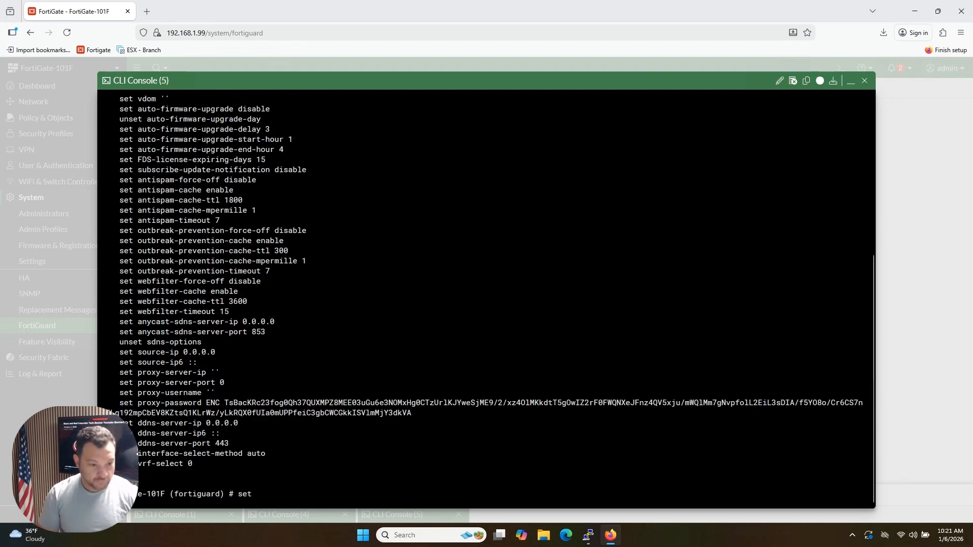
text(fortiguard-anycast)
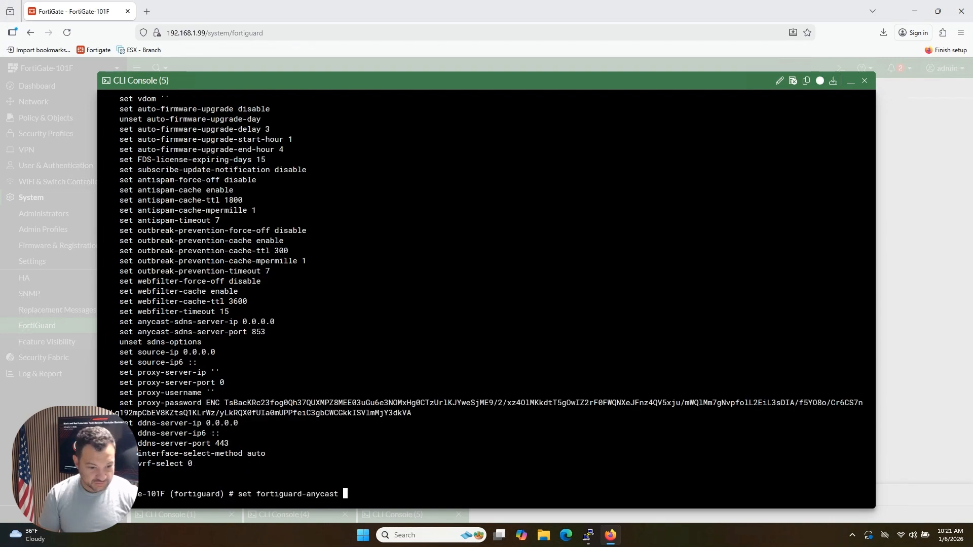
text(disable)
key(Return)
key(Return)
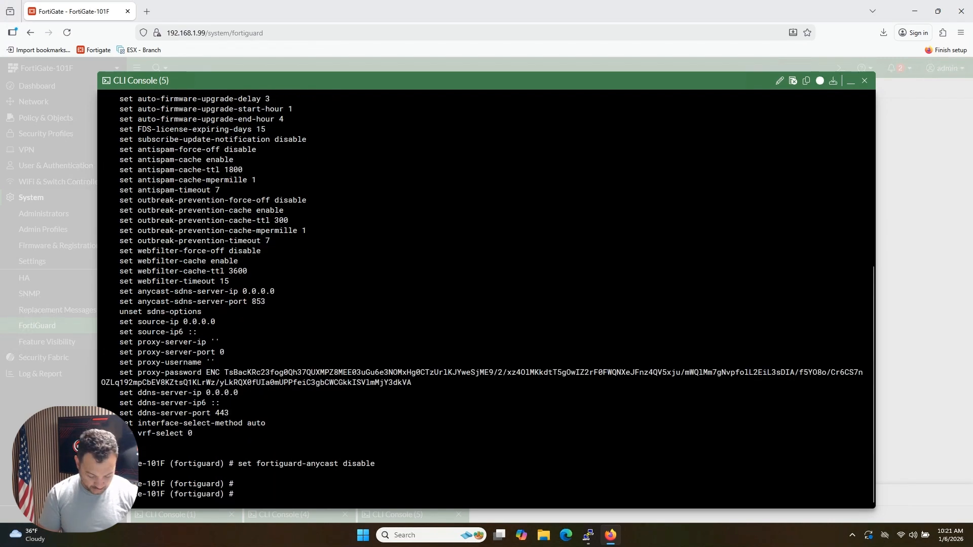
Step: List the available FortiGuard protocol options and set the protocol to udp
text(set pr)
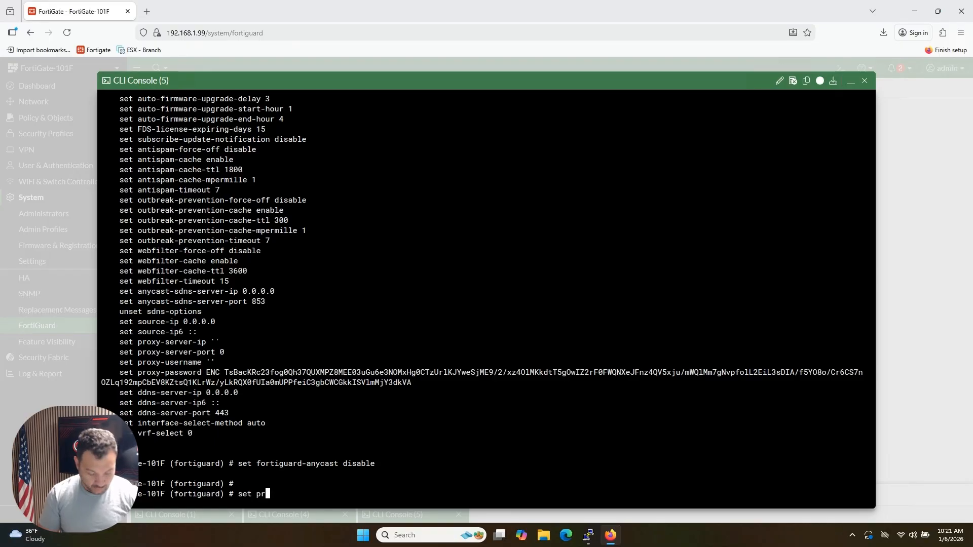
text(otocol)
key(question)
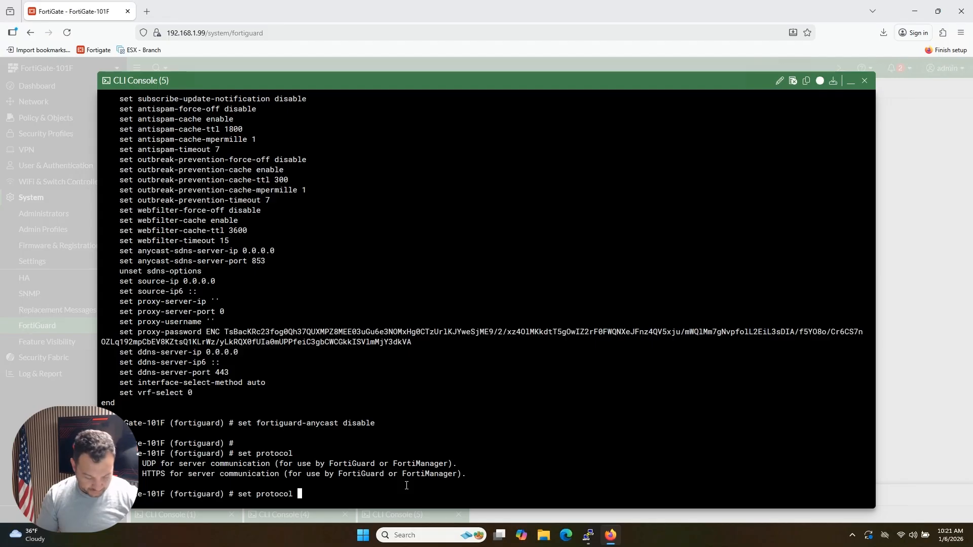
text(udp)
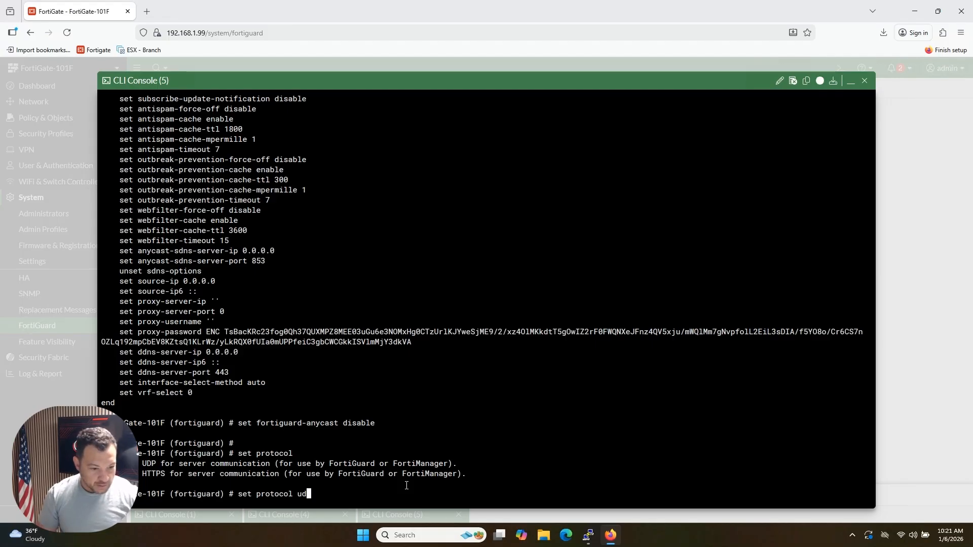
key(Return)
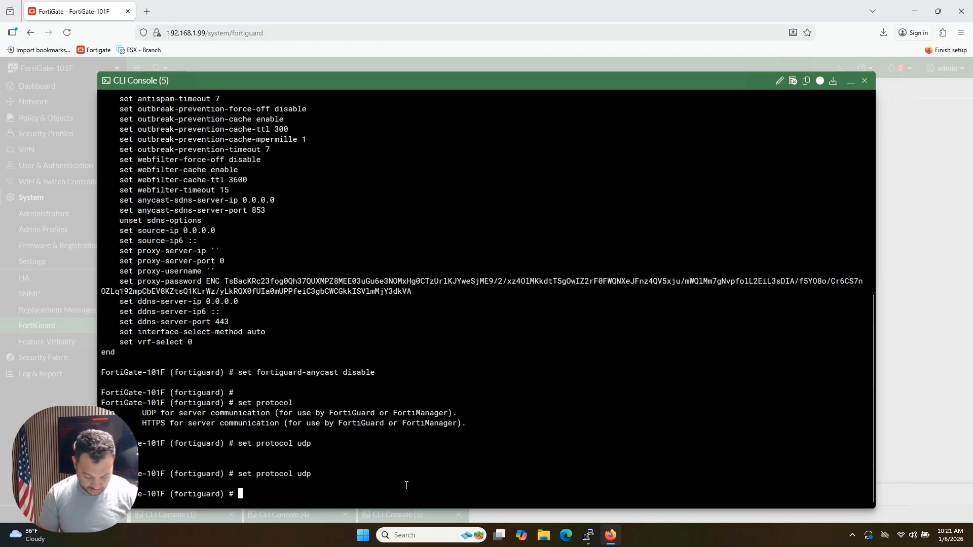
Step: List the FortiGuard port options, discard the unfinished port command, and save the configuration with 'end'
text(set port)
key(question)
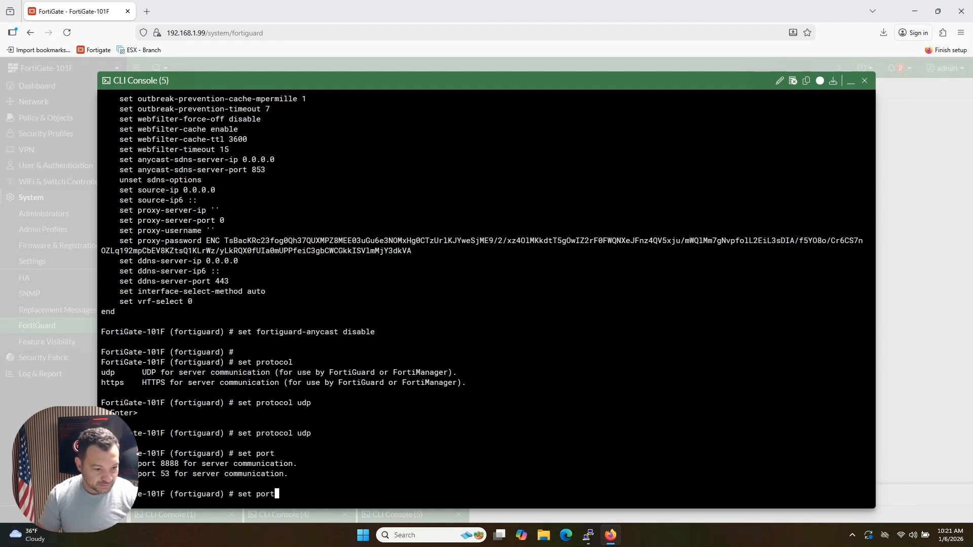
key(BackSpace)
key(BackSpace)
key(BackSpace)
key(BackSpace)
key(BackSpace)
key(BackSpace)
key(BackSpace)
key(BackSpace)
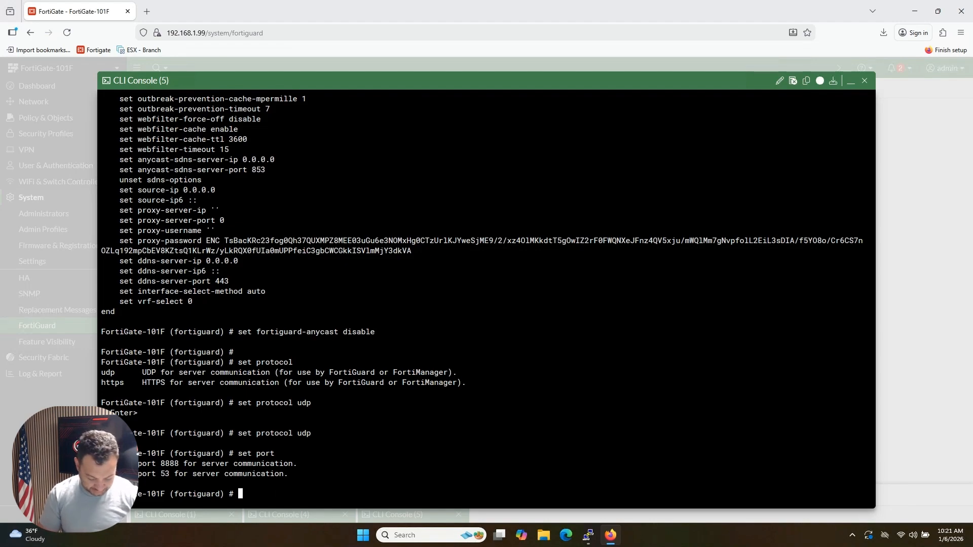
text(end)
key(Return)
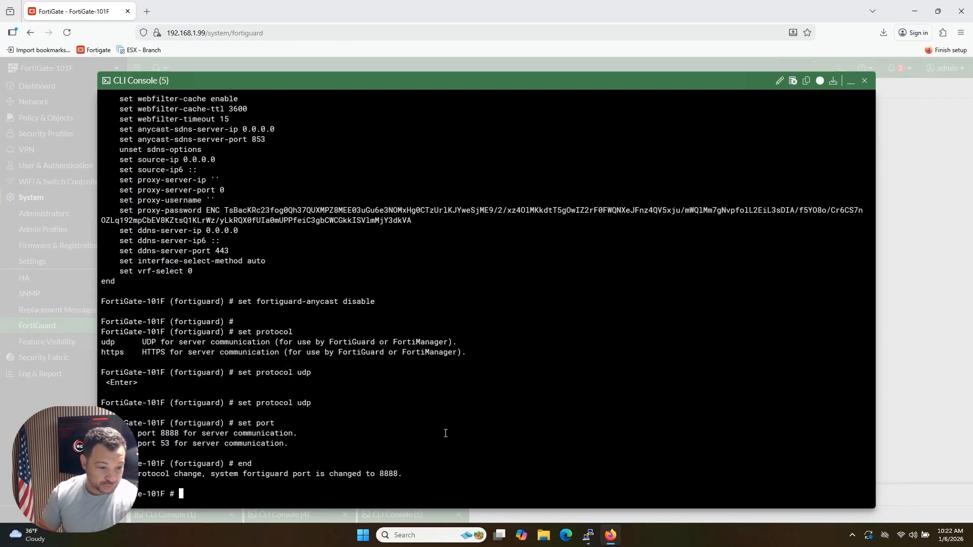
Step: Recall 'conf sys fortiguard' from the command history and re-enter the FortiGuard configuration
text(set protocol udp)
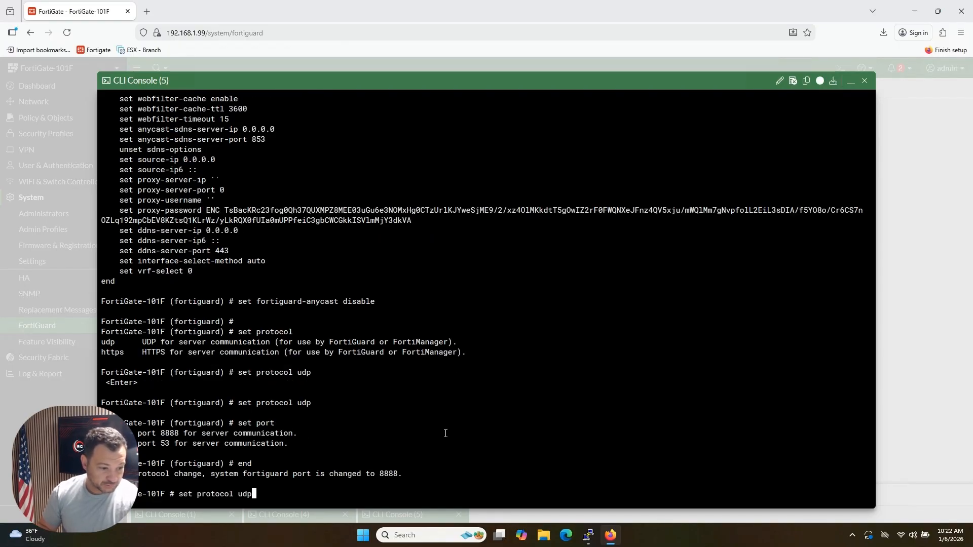
key(Up)
key(Up)
key(Up)
key(Up)
key(Up)
key(Return)
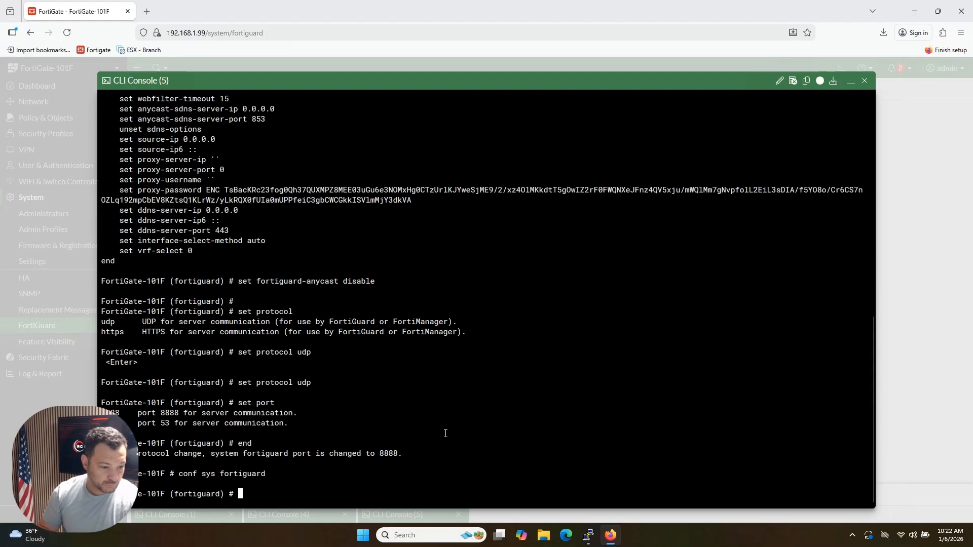
key(Return)
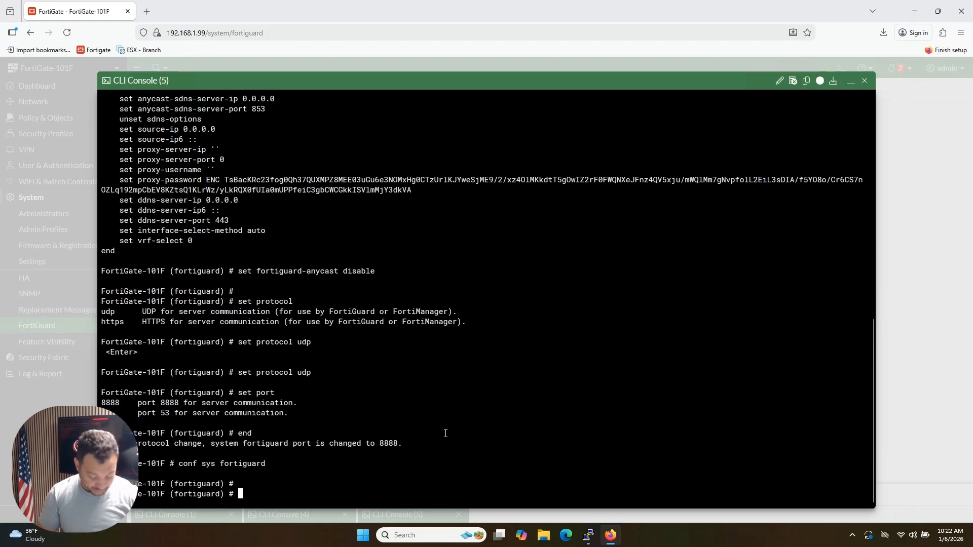
Step: Write a 'set interface-select-method' command, replacing the value sdwan with wan1
text(set int)
key(Tab)
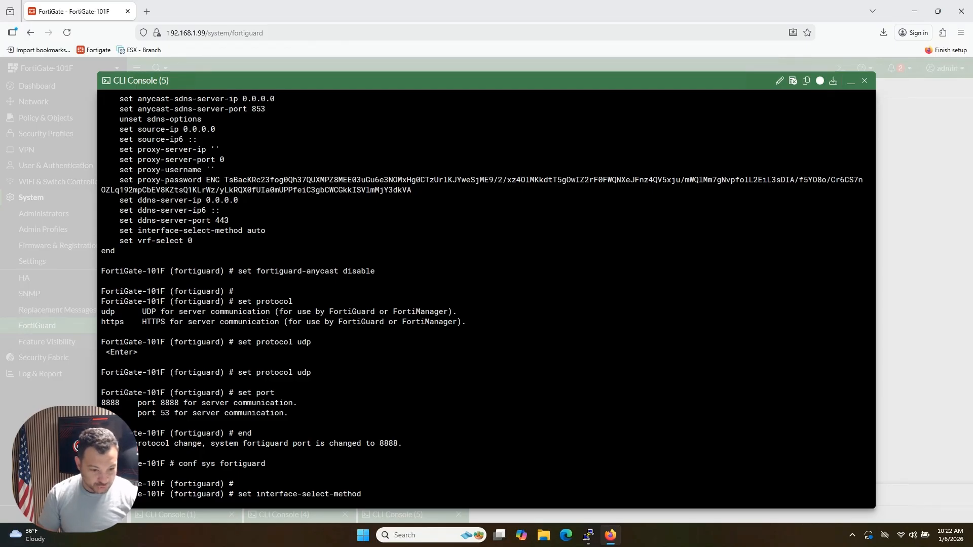
text(sdwan)
key(BackSpace)
key(BackSpace)
key(BackSpace)
key(BackSpace)
key(BackSpace)
key(BackSpace)
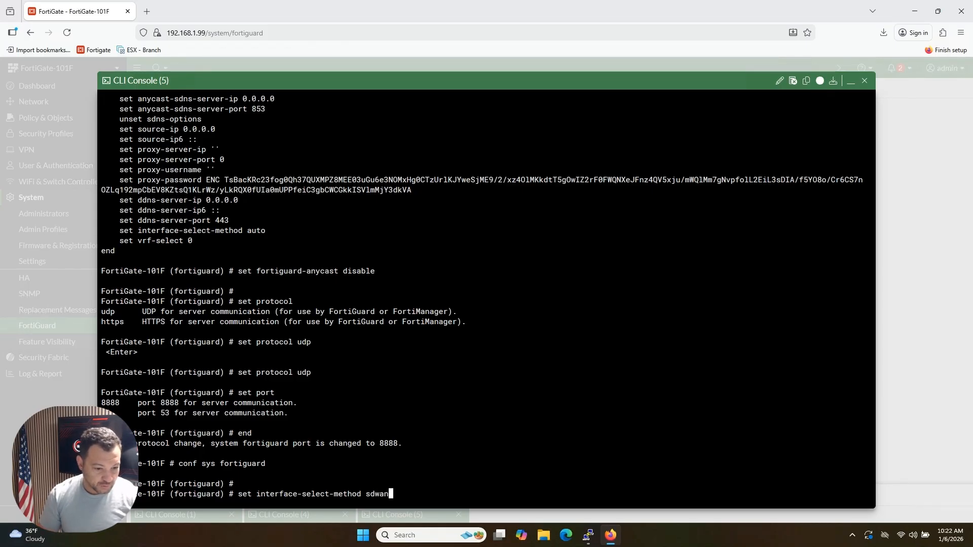
text(w)
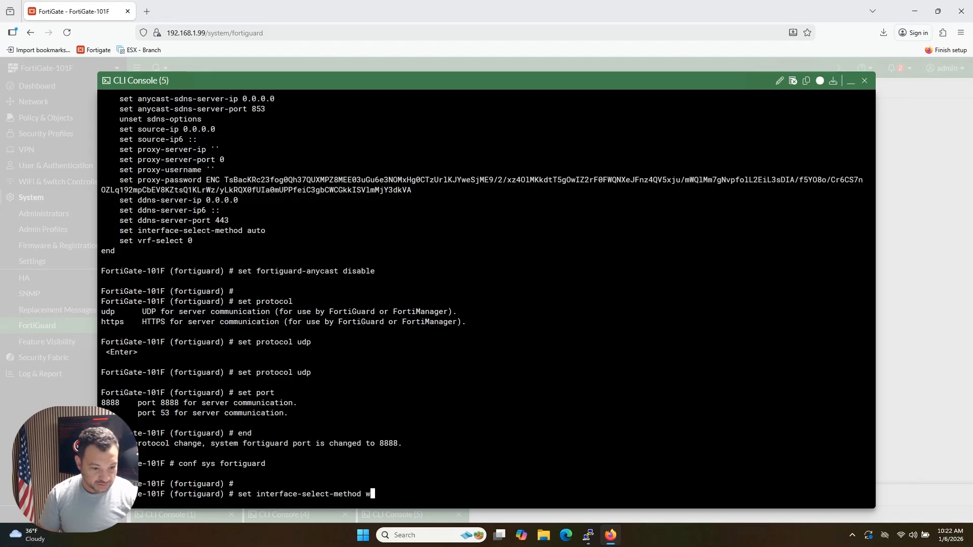
text(an1)
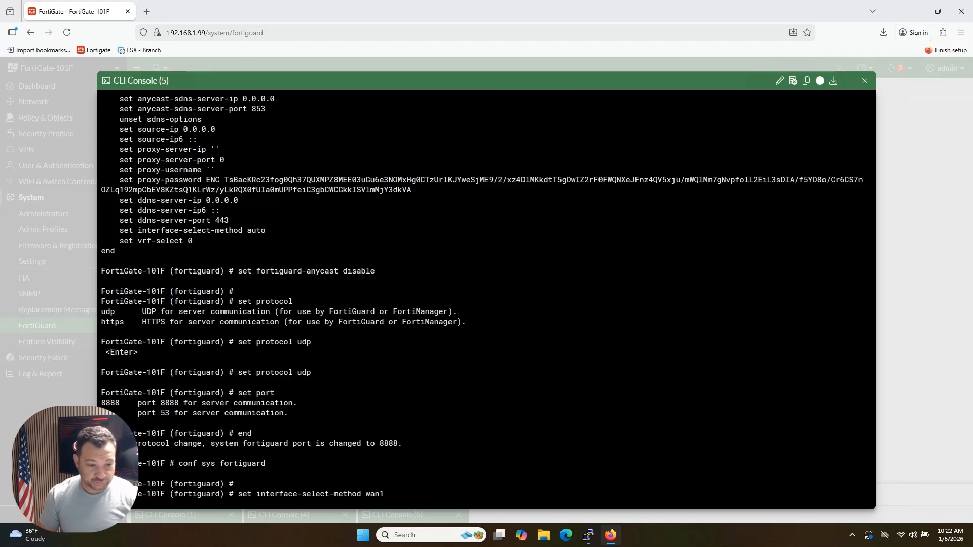